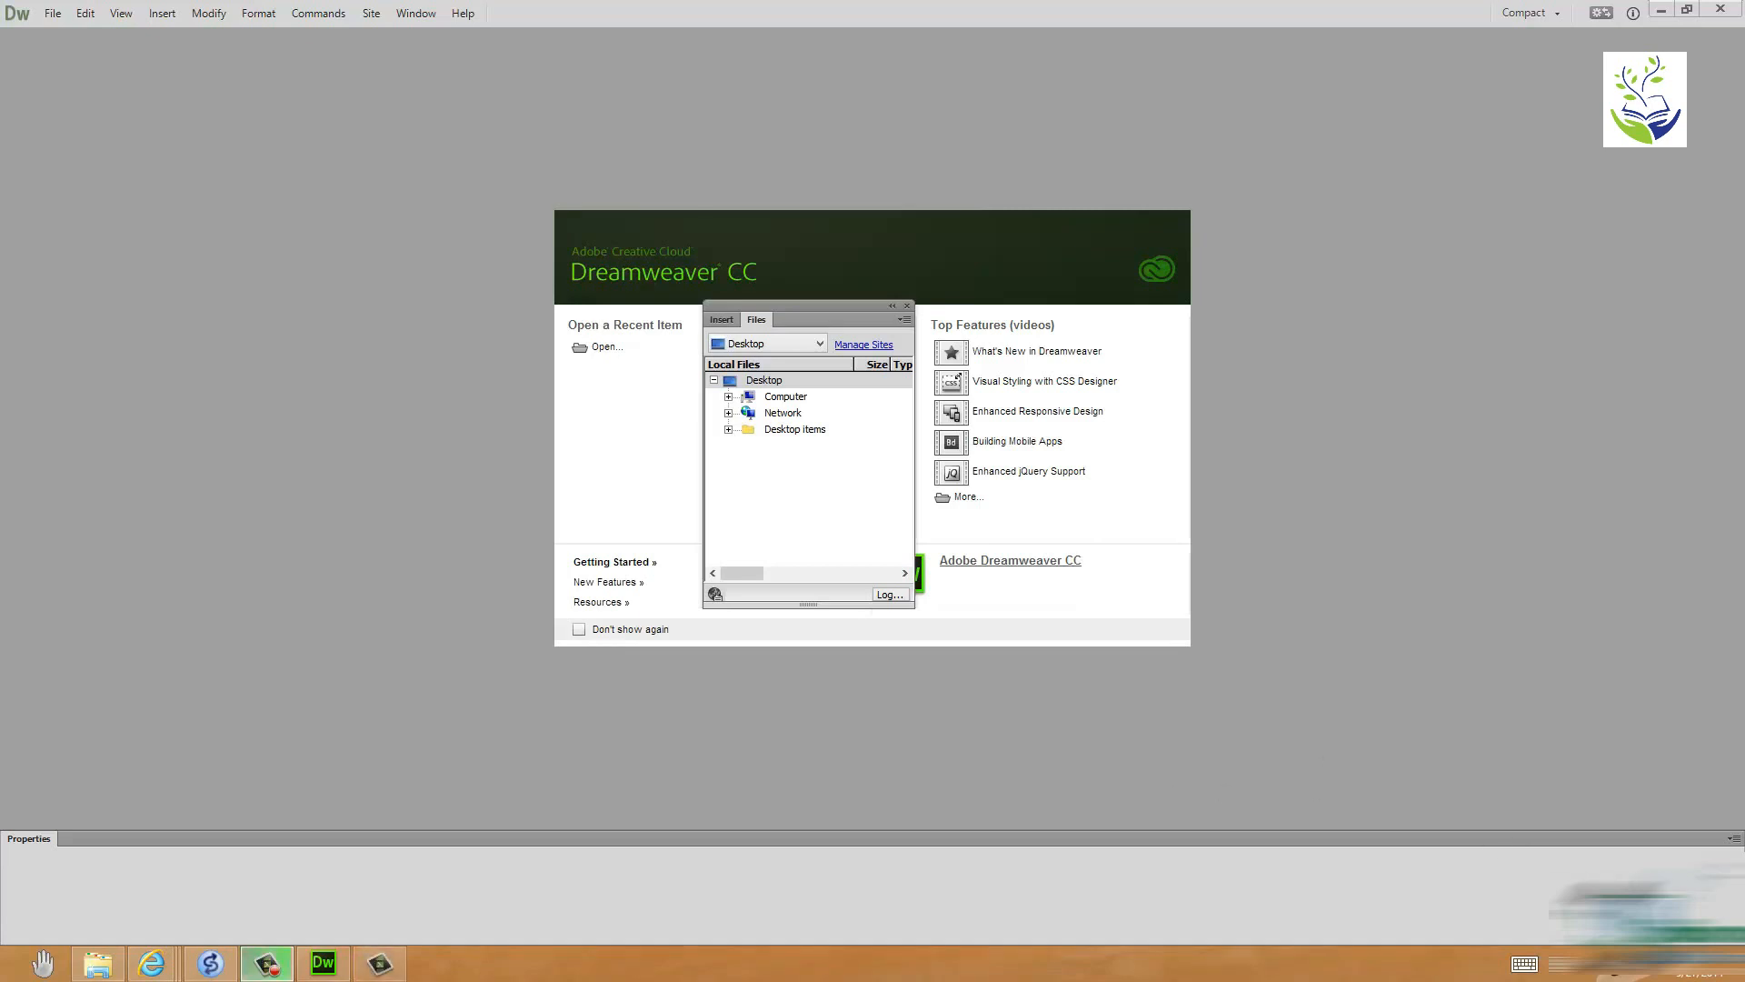
Step: Examine the contents of the Insert and Files panels in the floating panel group
click(416, 14)
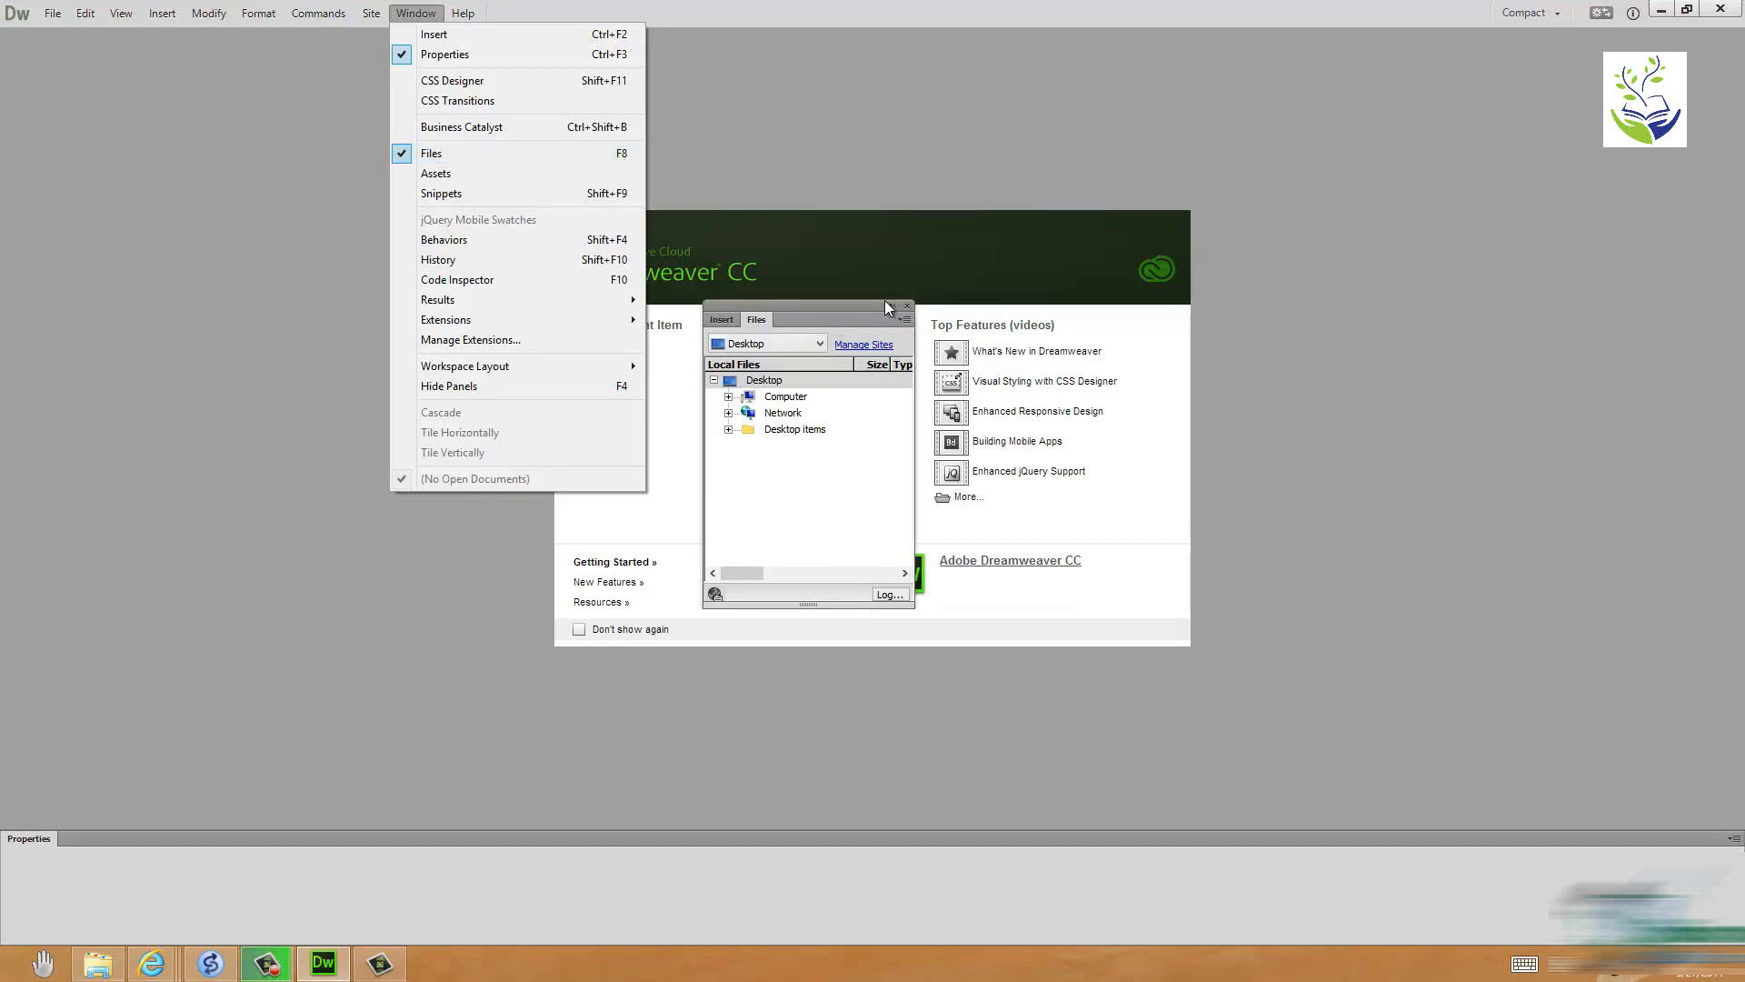
click(718, 314)
click(718, 315)
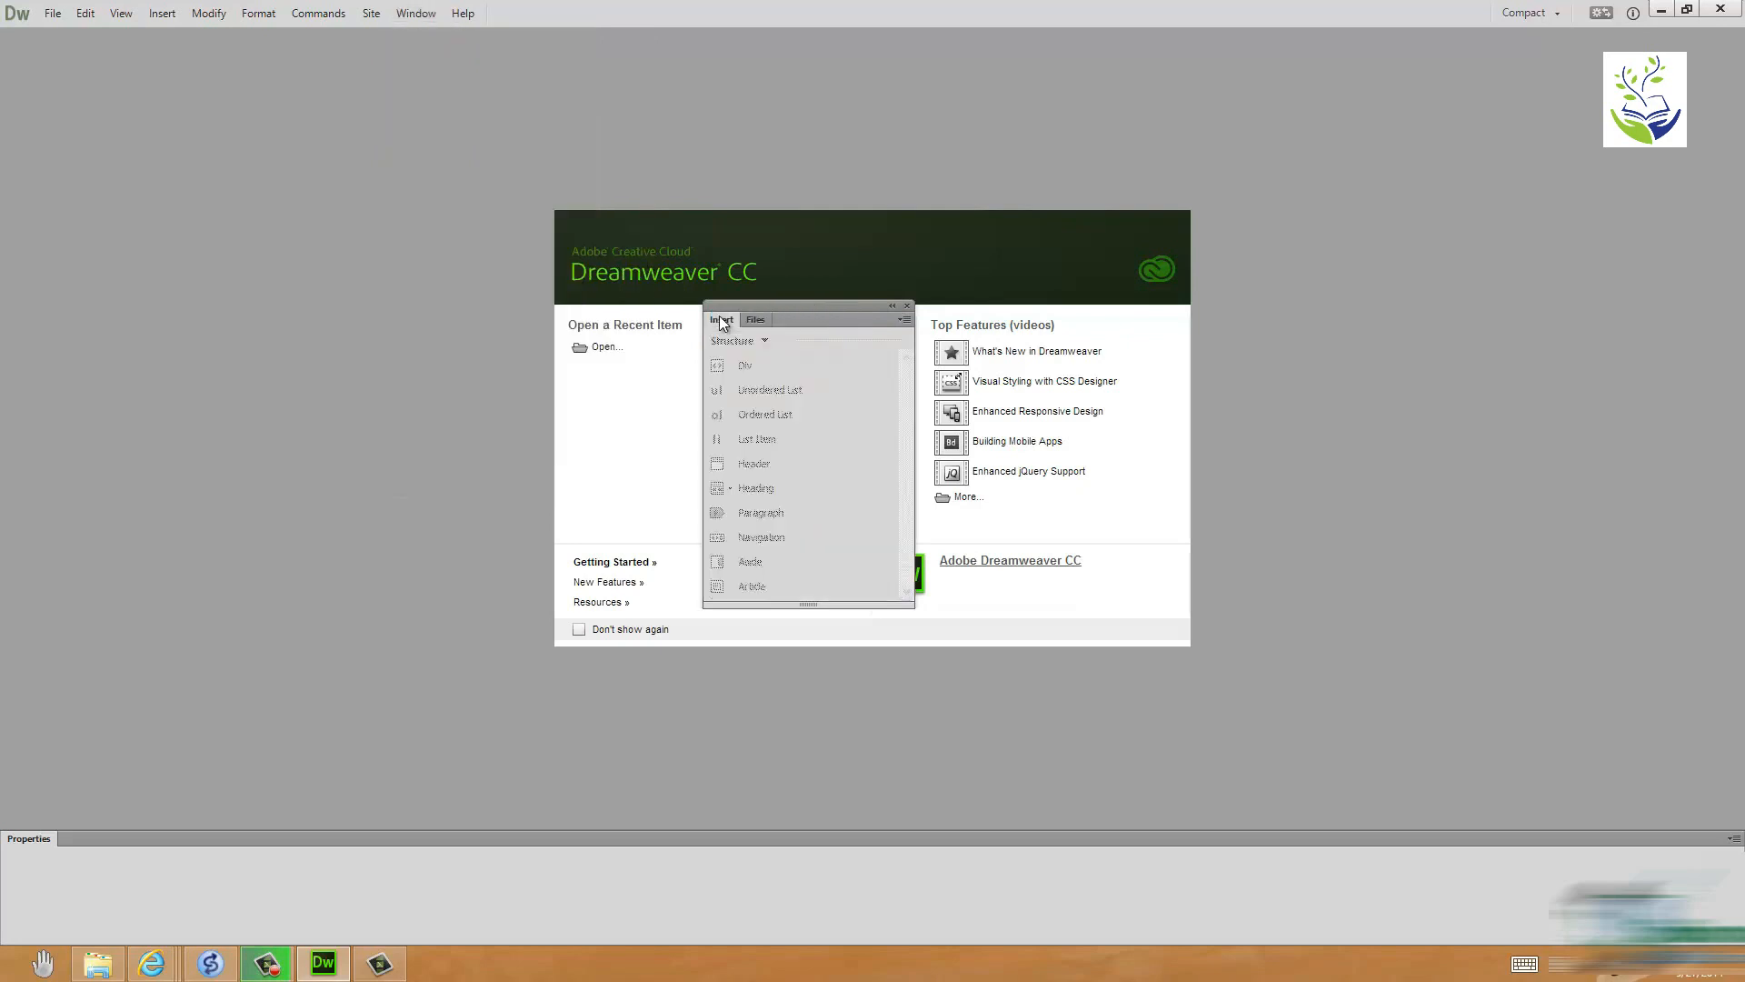
click(755, 321)
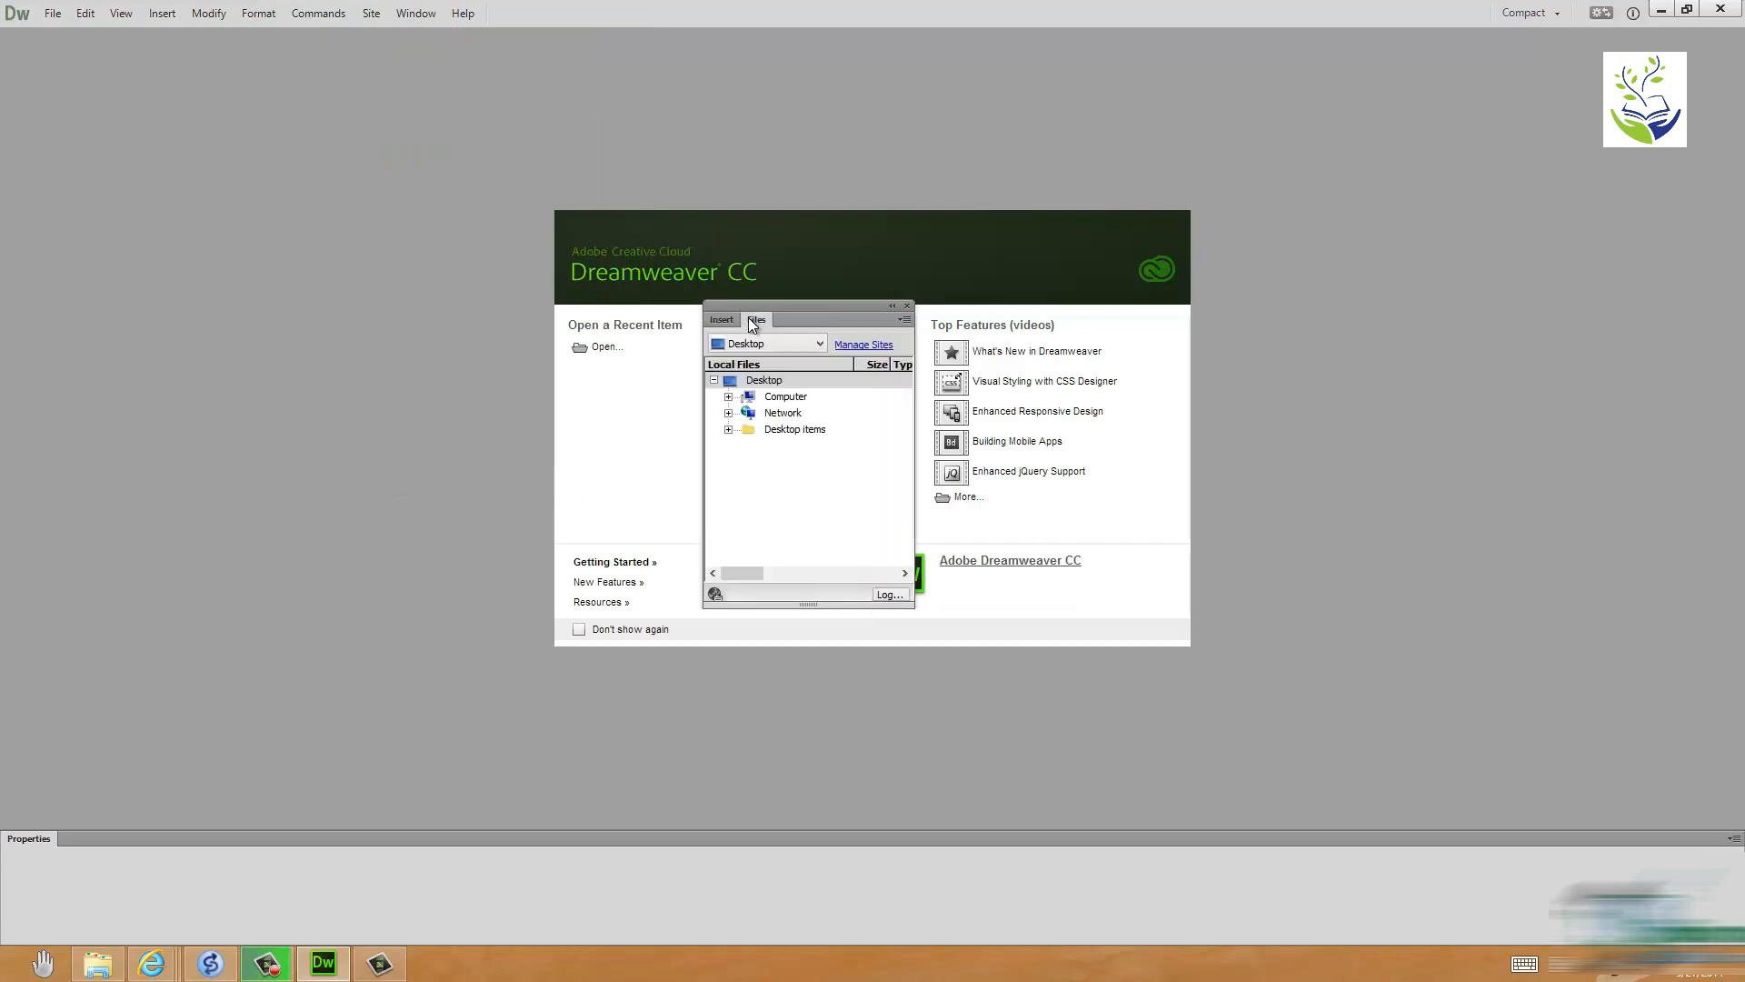
click(724, 321)
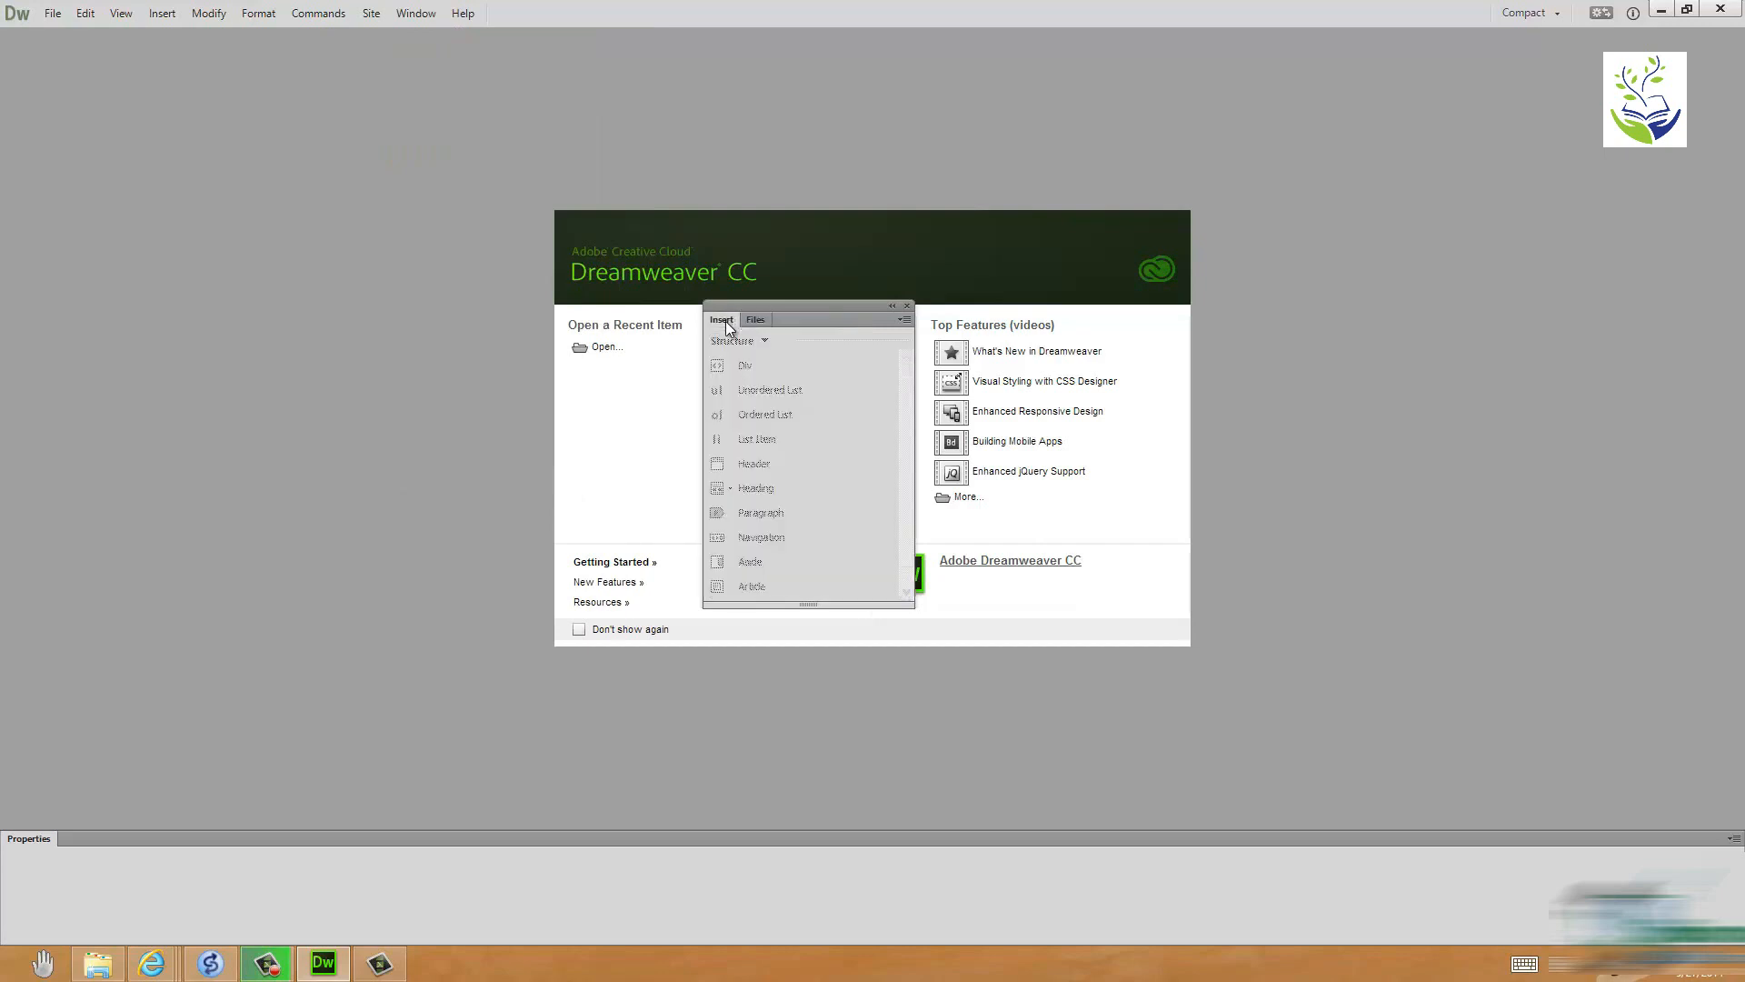
click(755, 323)
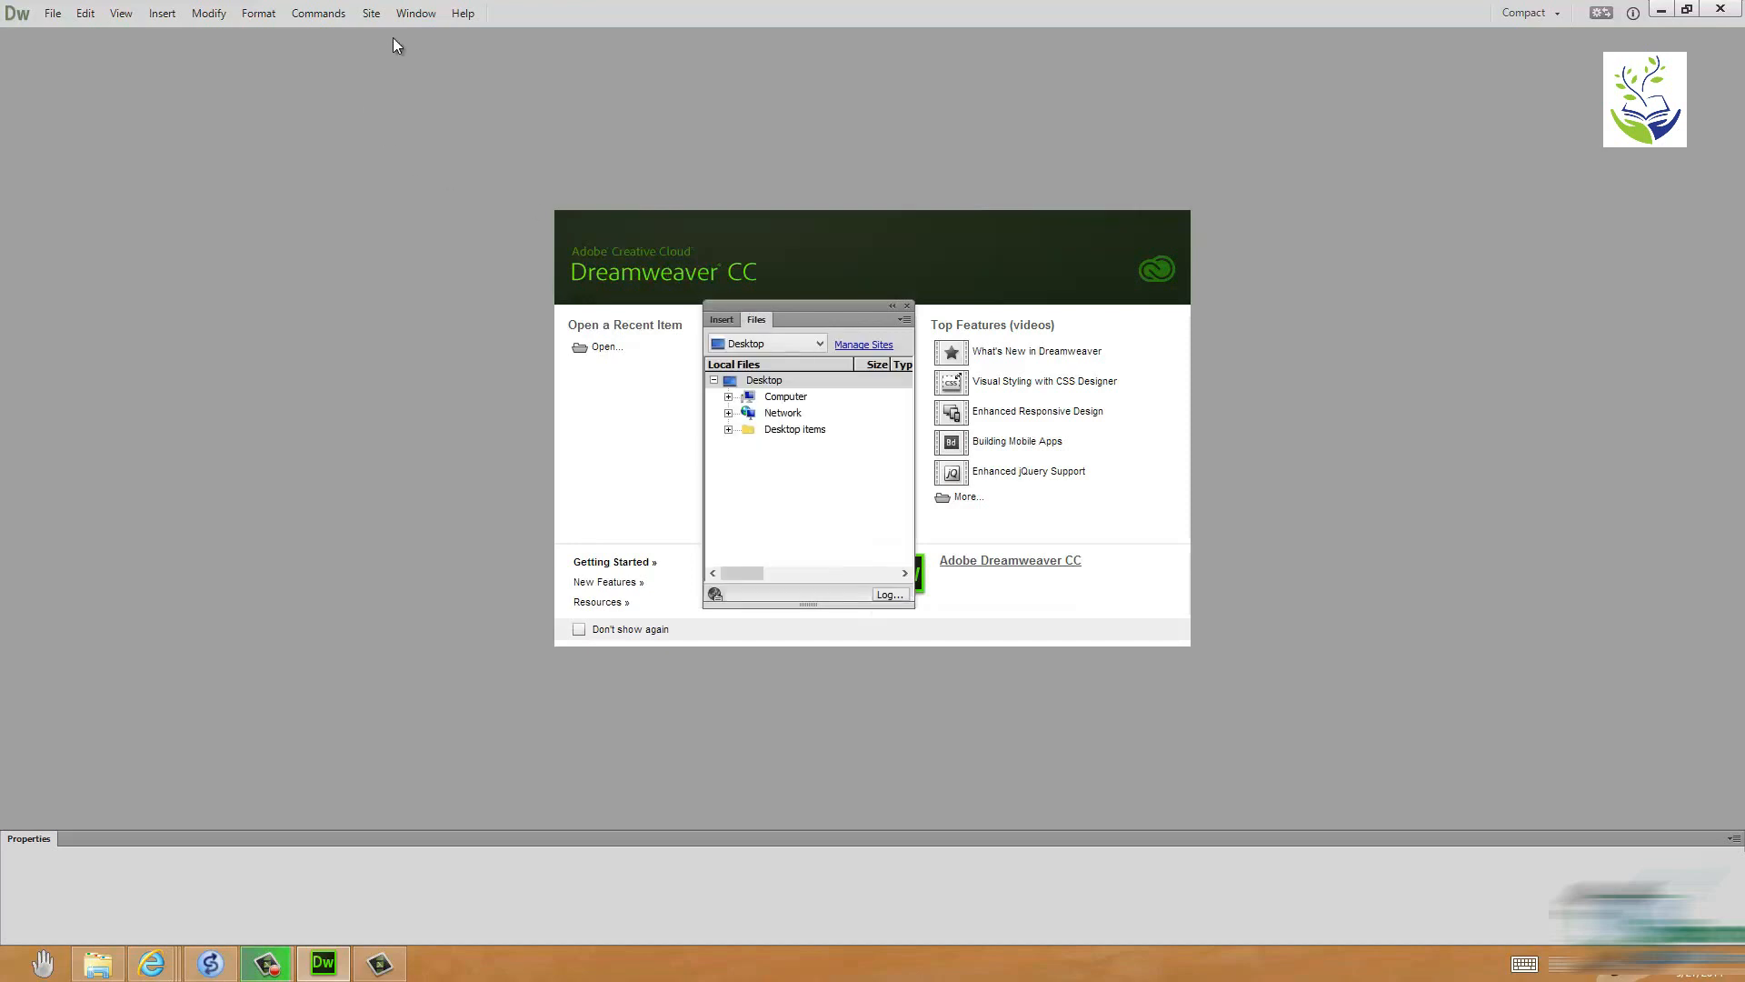
click(415, 13)
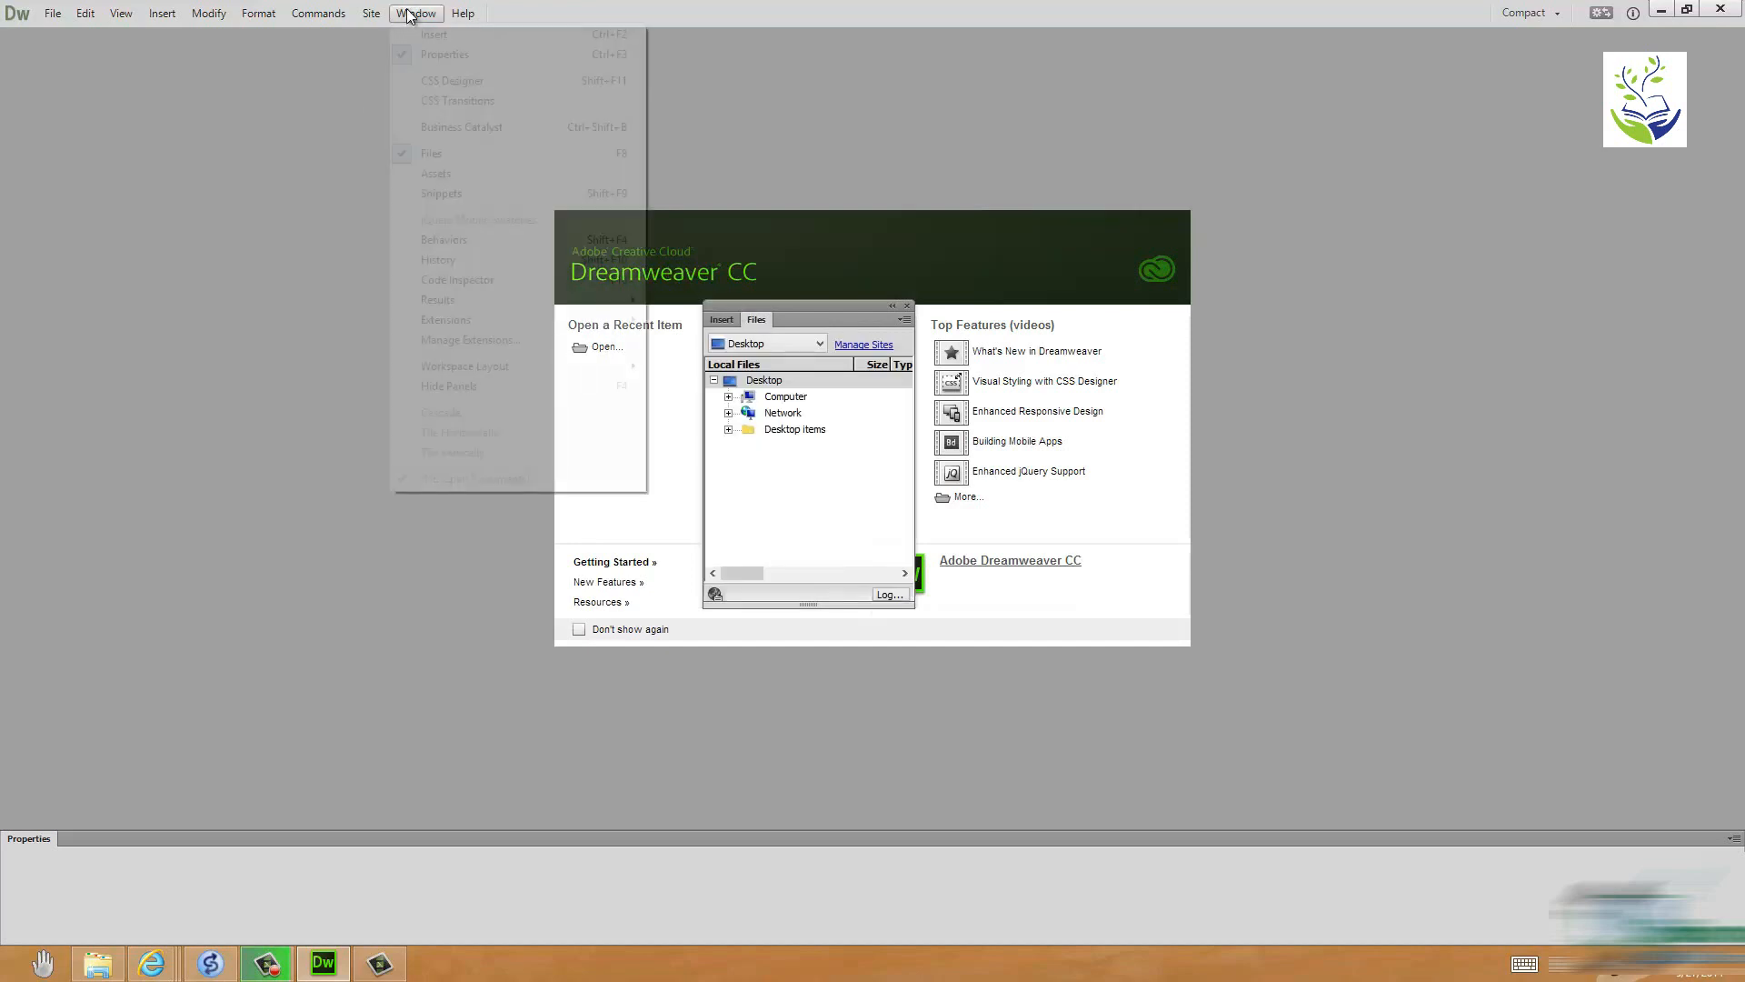
click(434, 156)
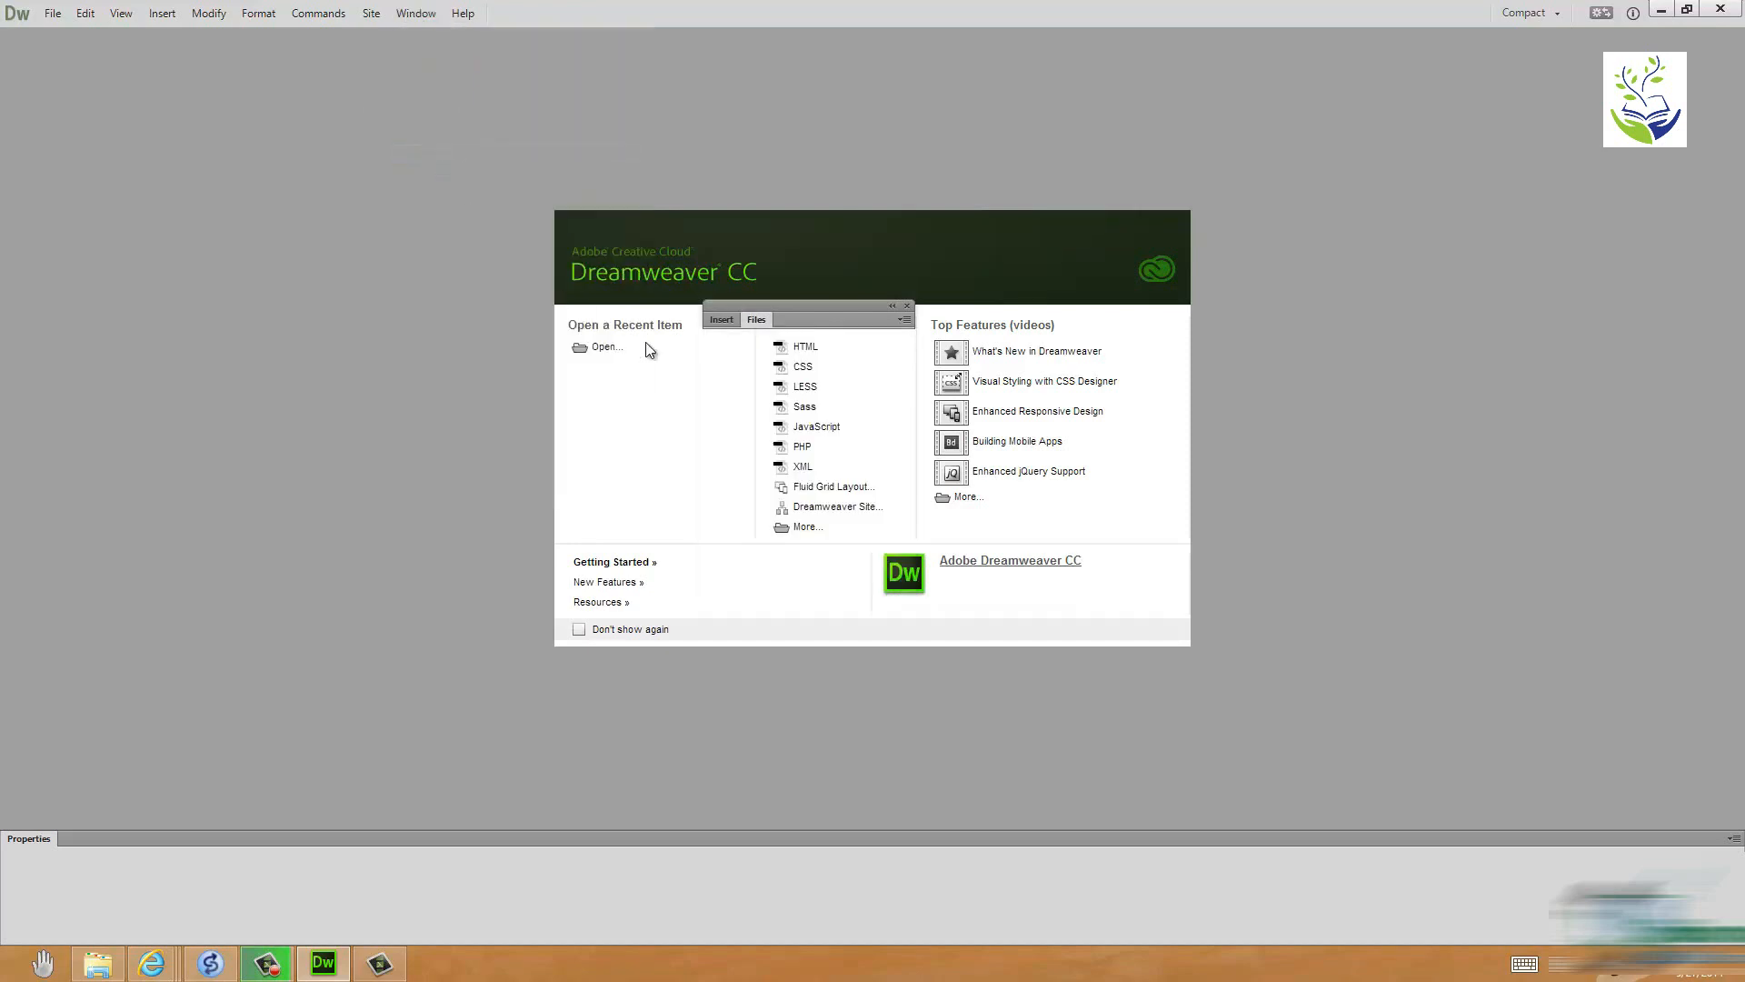
click(723, 320)
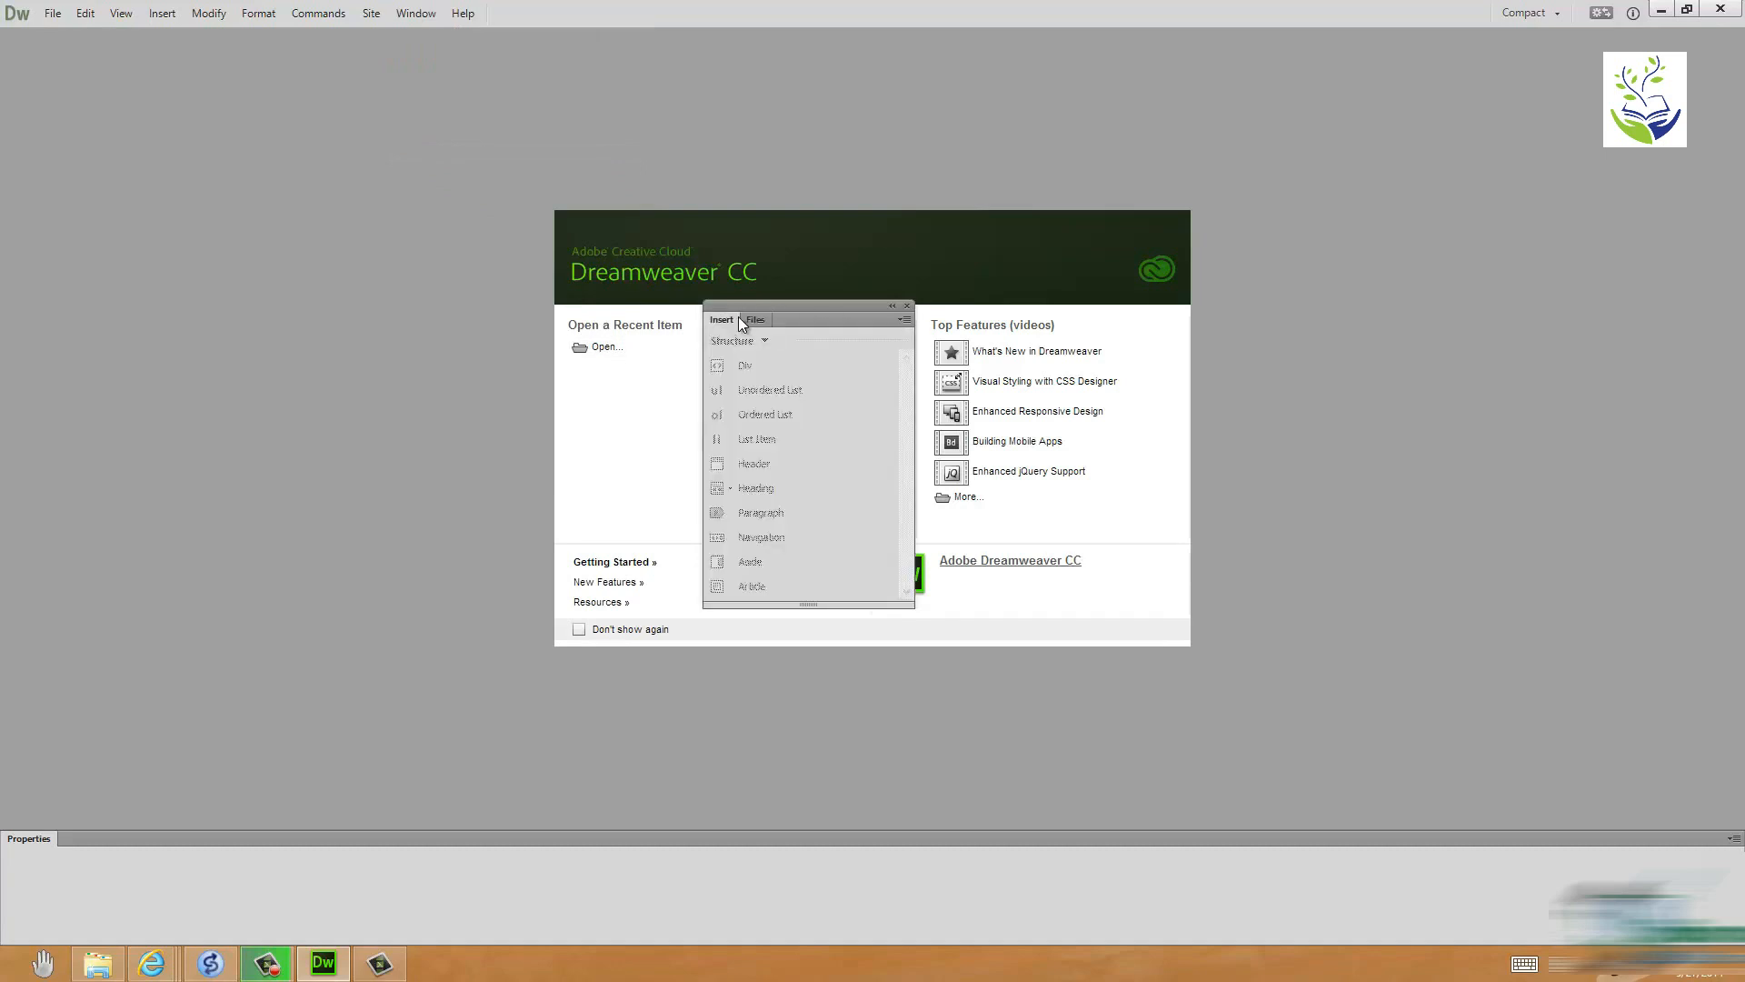
click(751, 320)
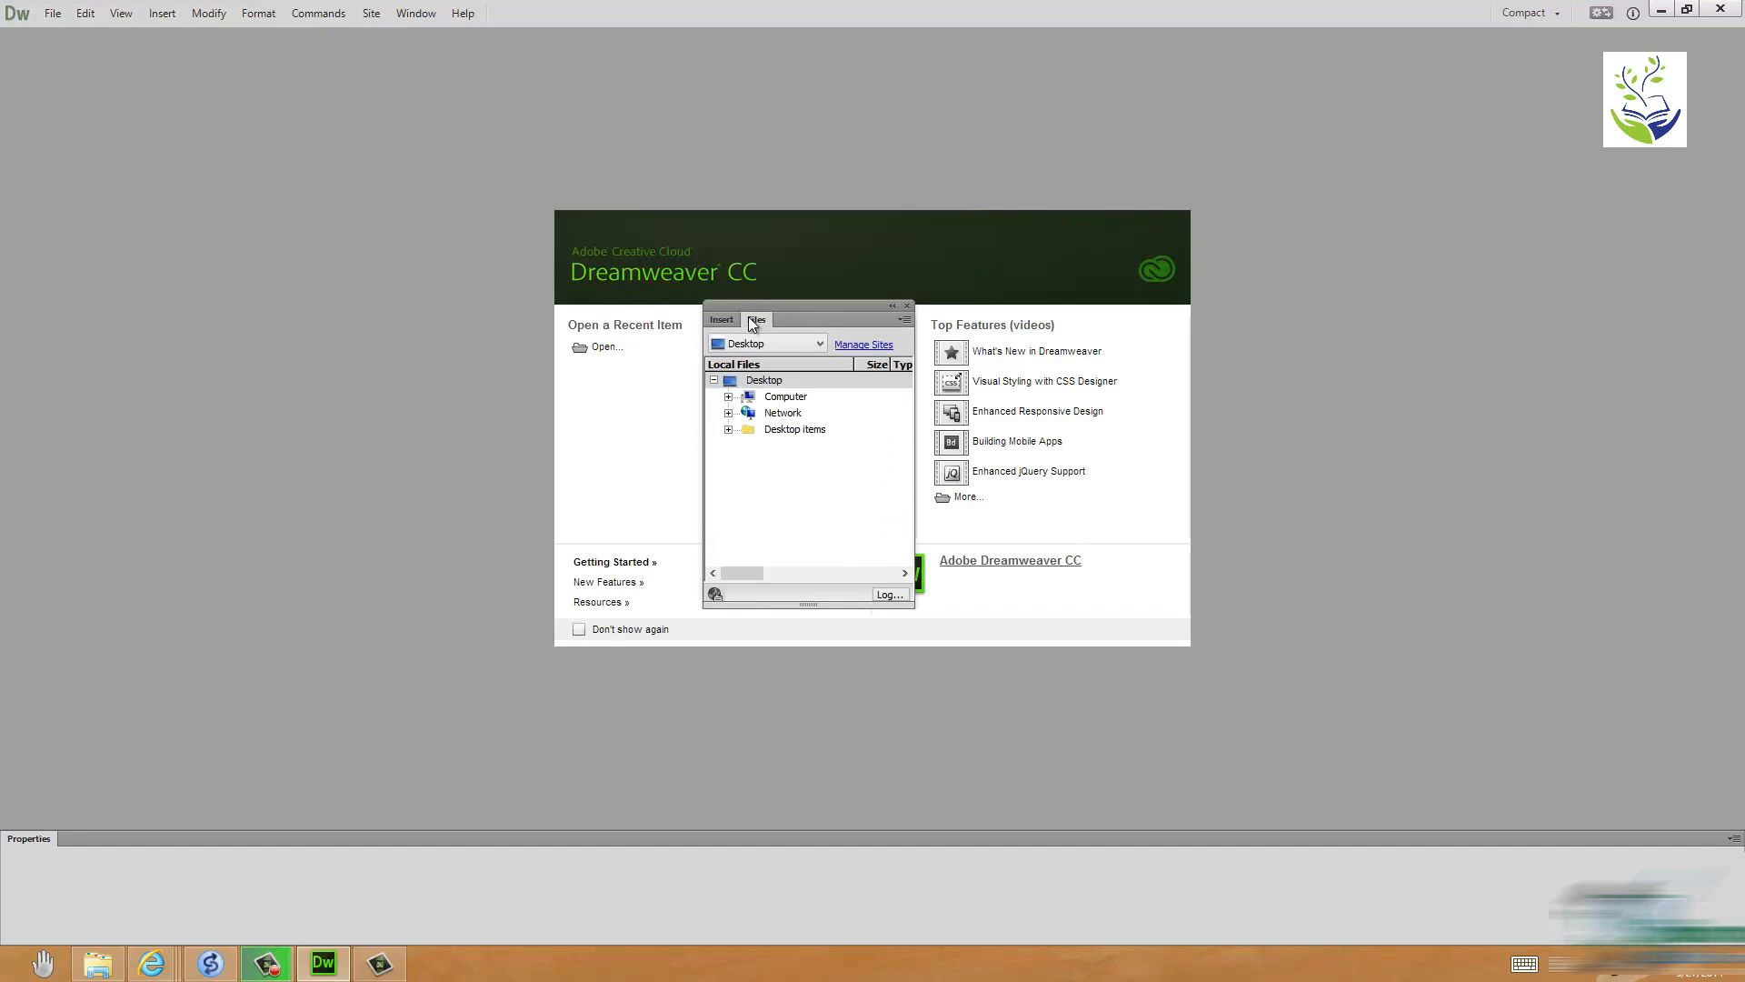
Step: Close the tab group holding the Insert and Files panels, and reopen the Files panel
click(905, 320)
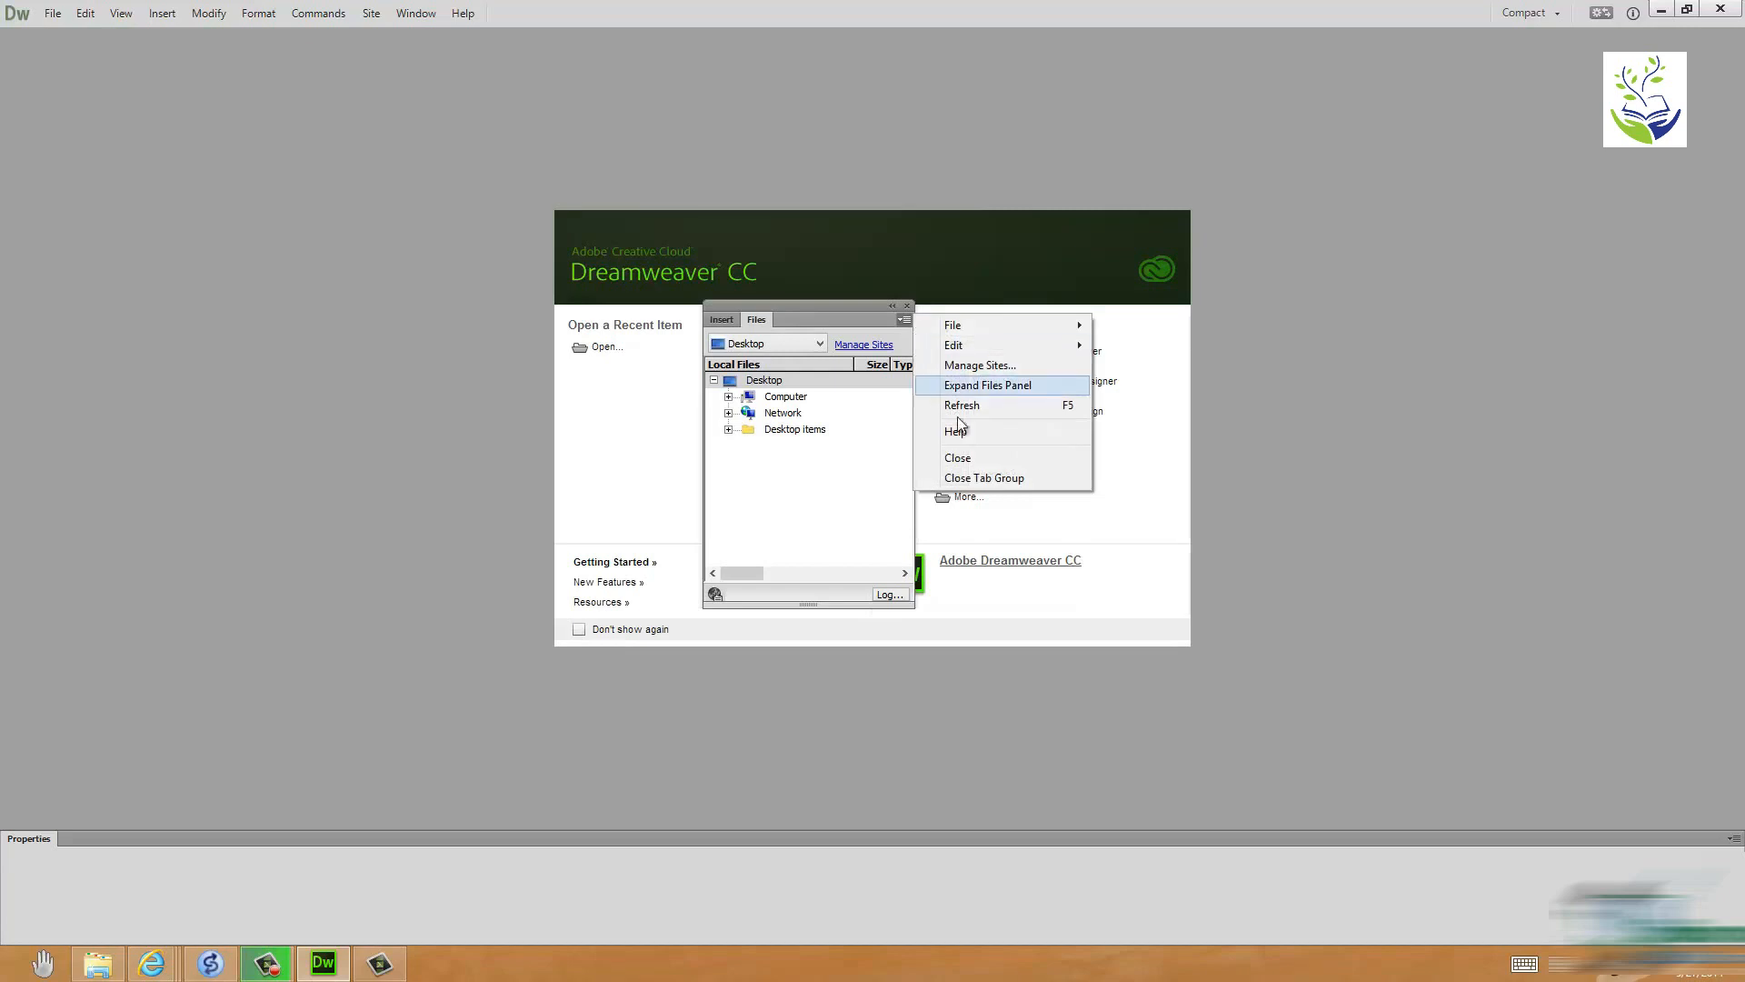
click(990, 482)
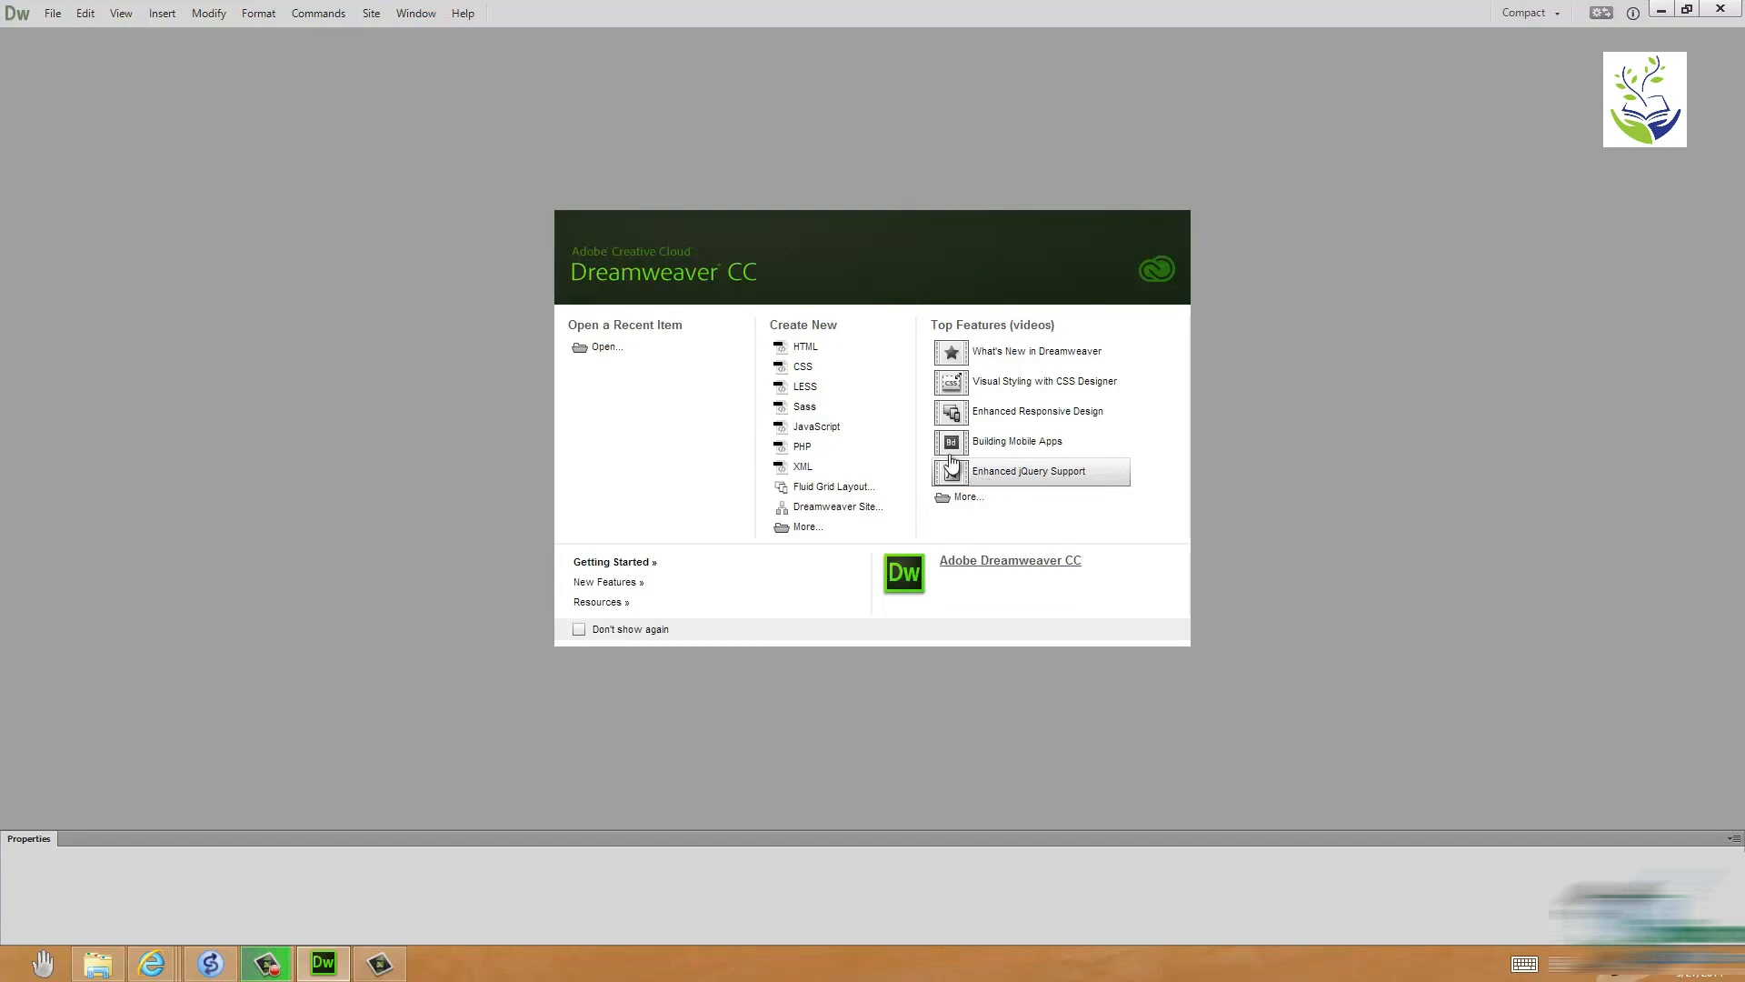
click(434, 14)
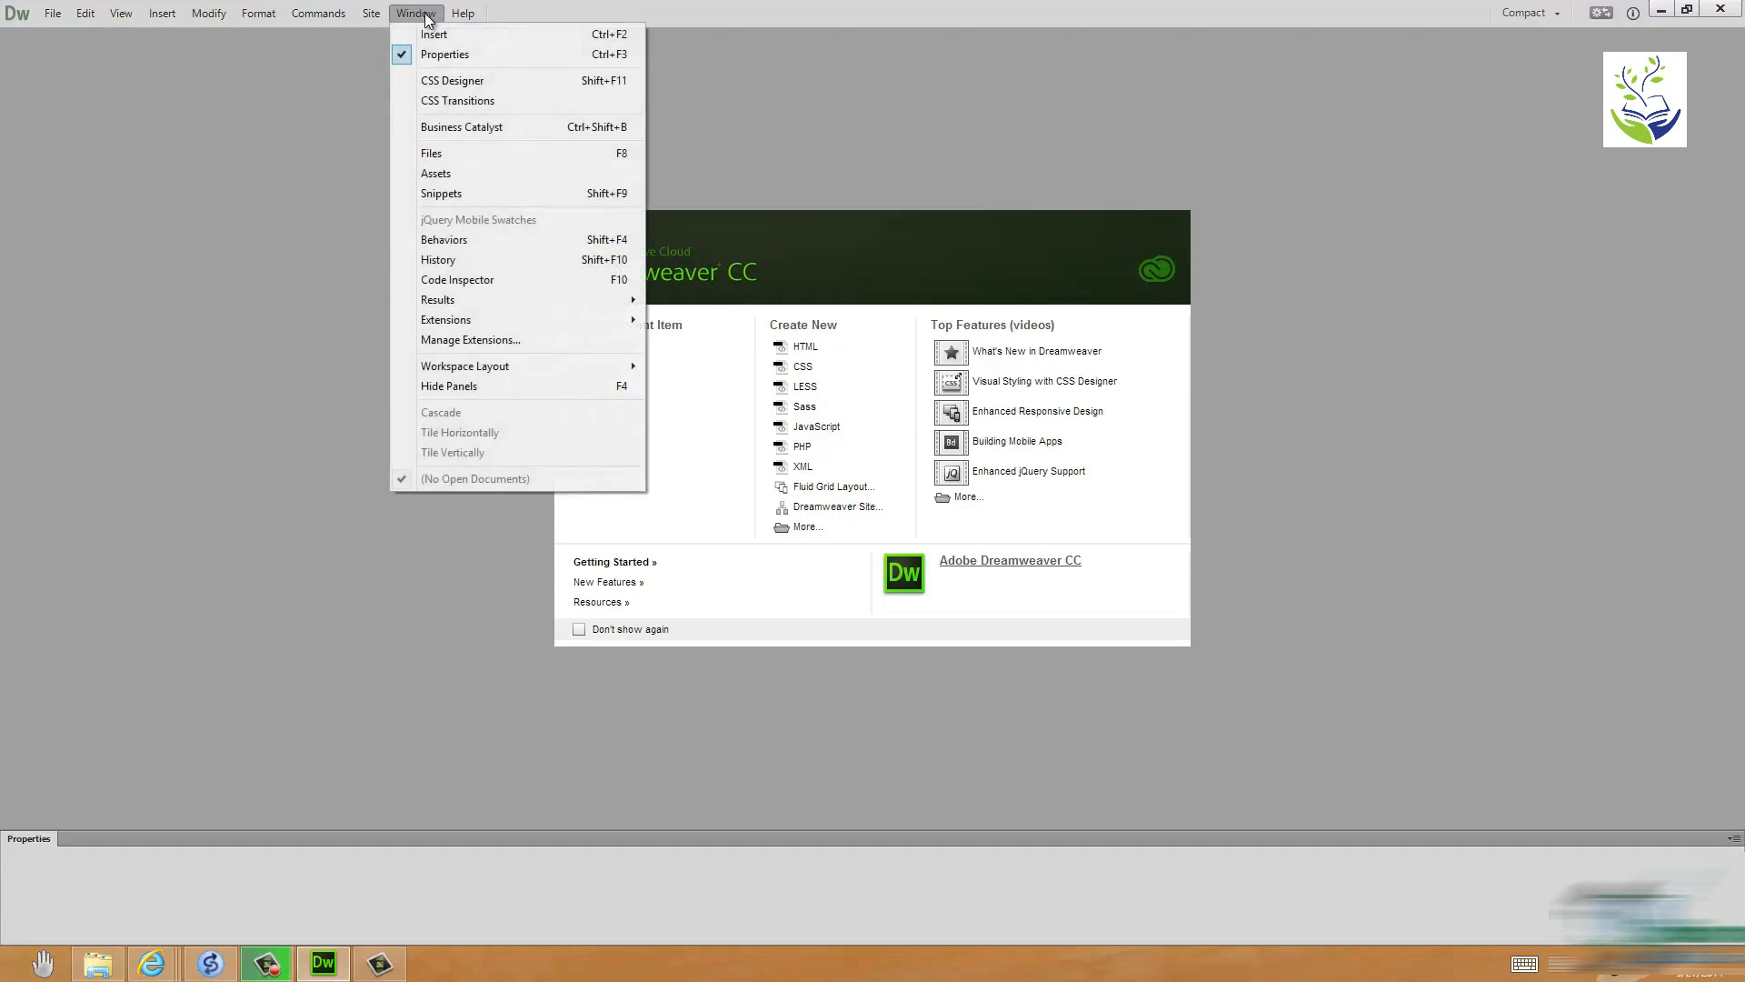
click(435, 153)
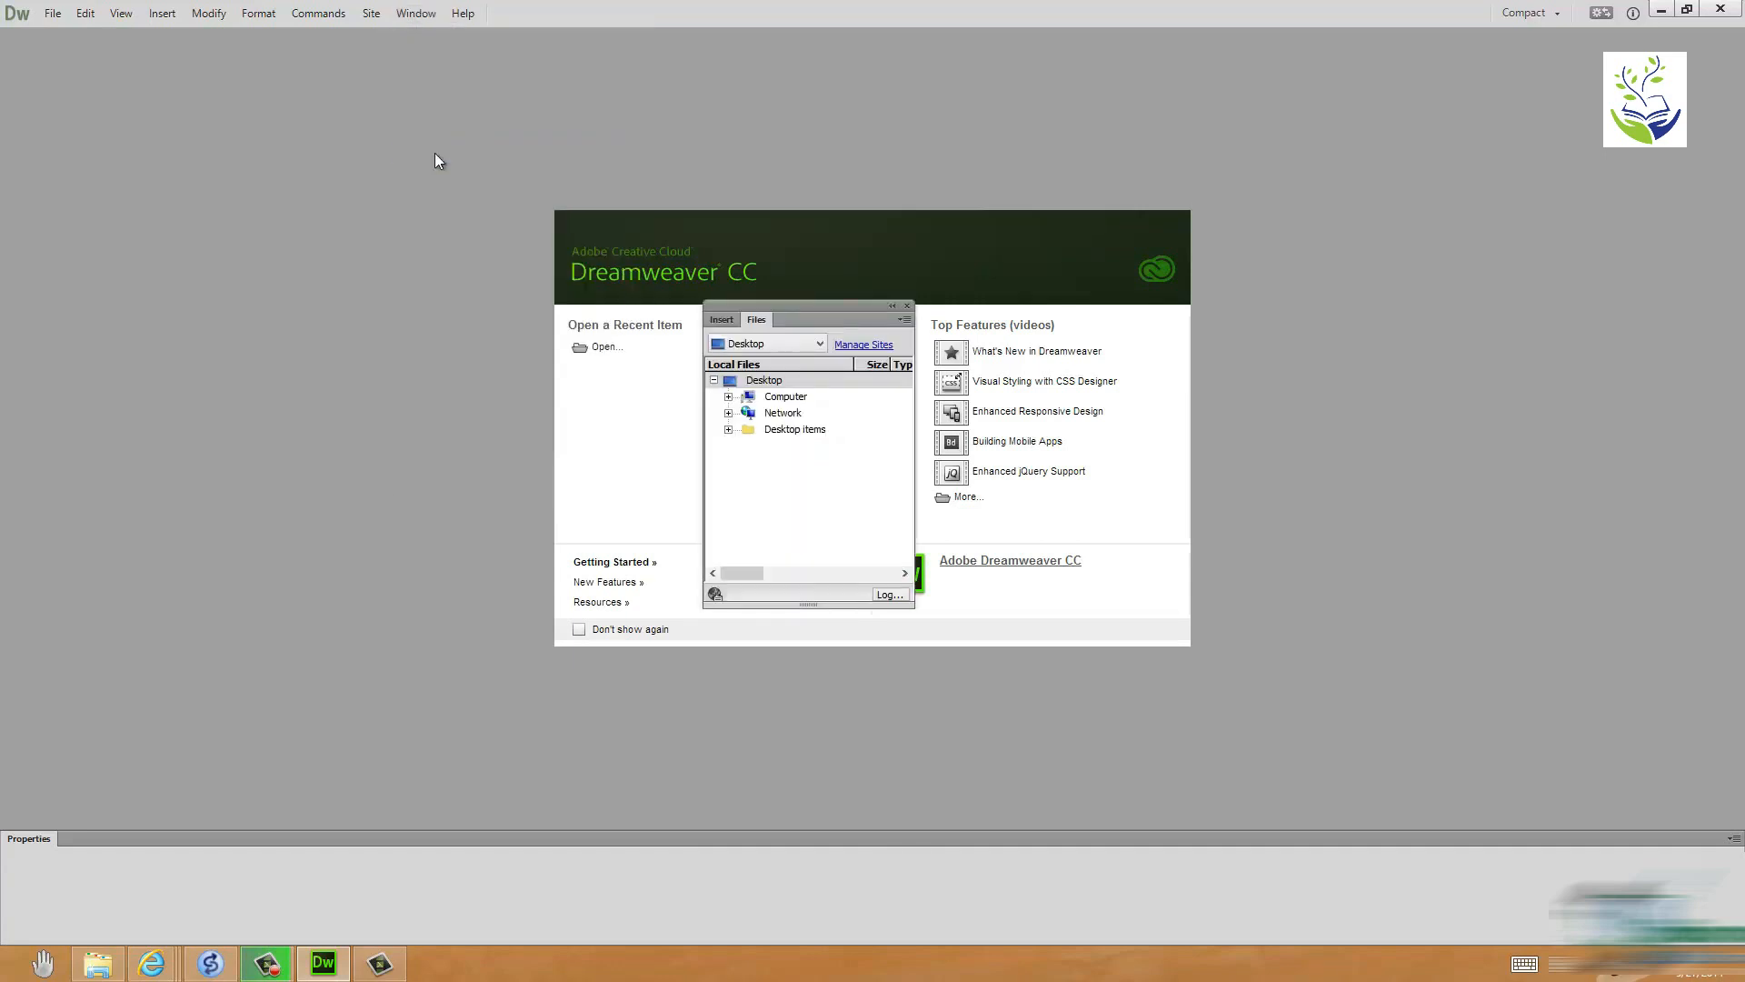
Step: Close the whole floating tab group containing the Insert and Files panels
click(906, 320)
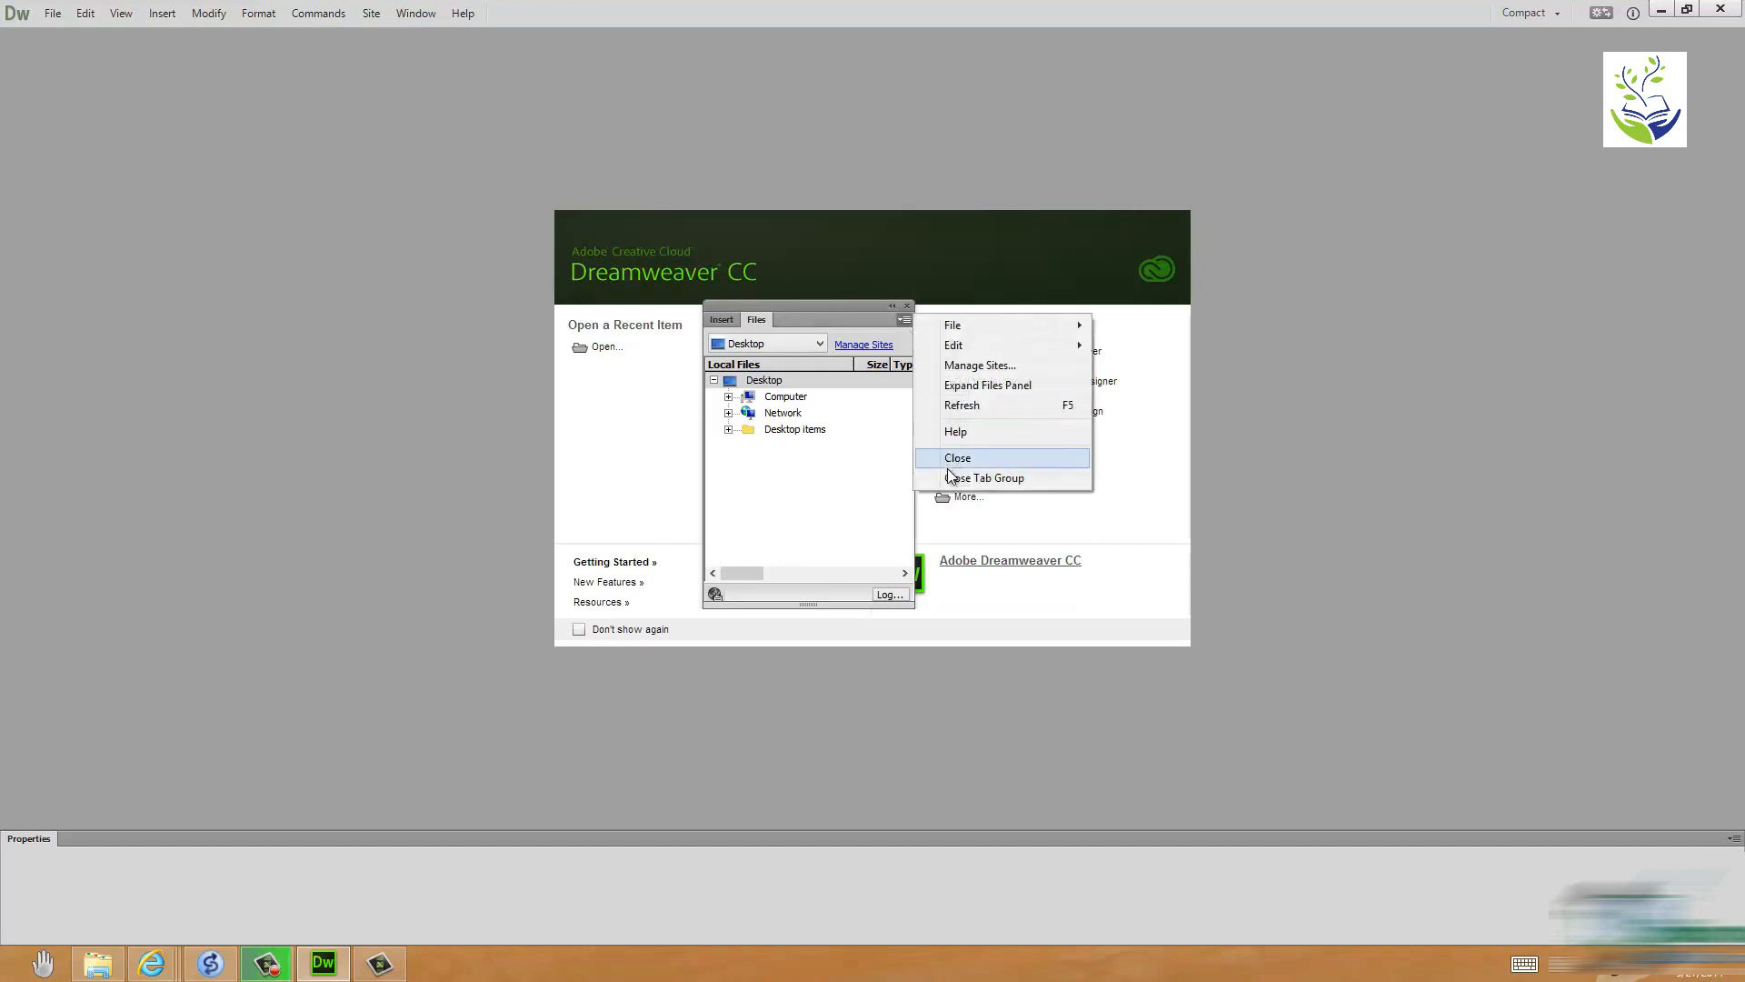
click(946, 479)
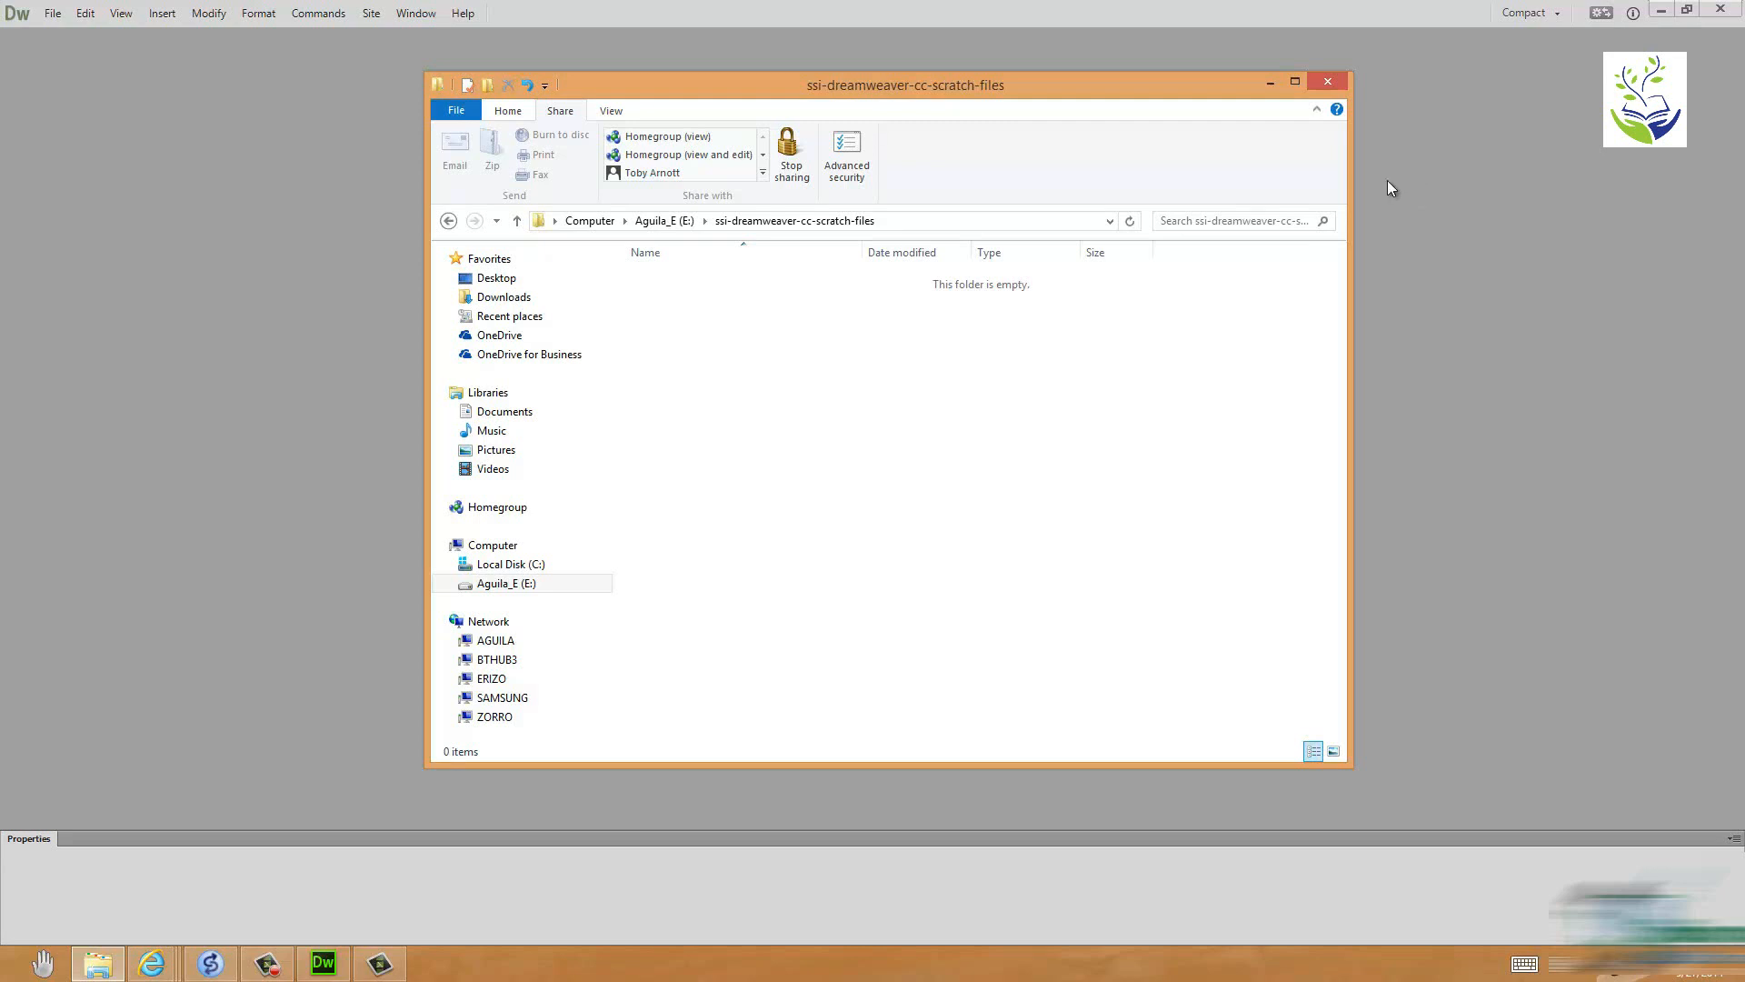
Step: In File Explorer, create a folder named SpringsParkWebsite inside the ssi-dreamweaver-cc-scratch-files folder on drive E
click(487, 84)
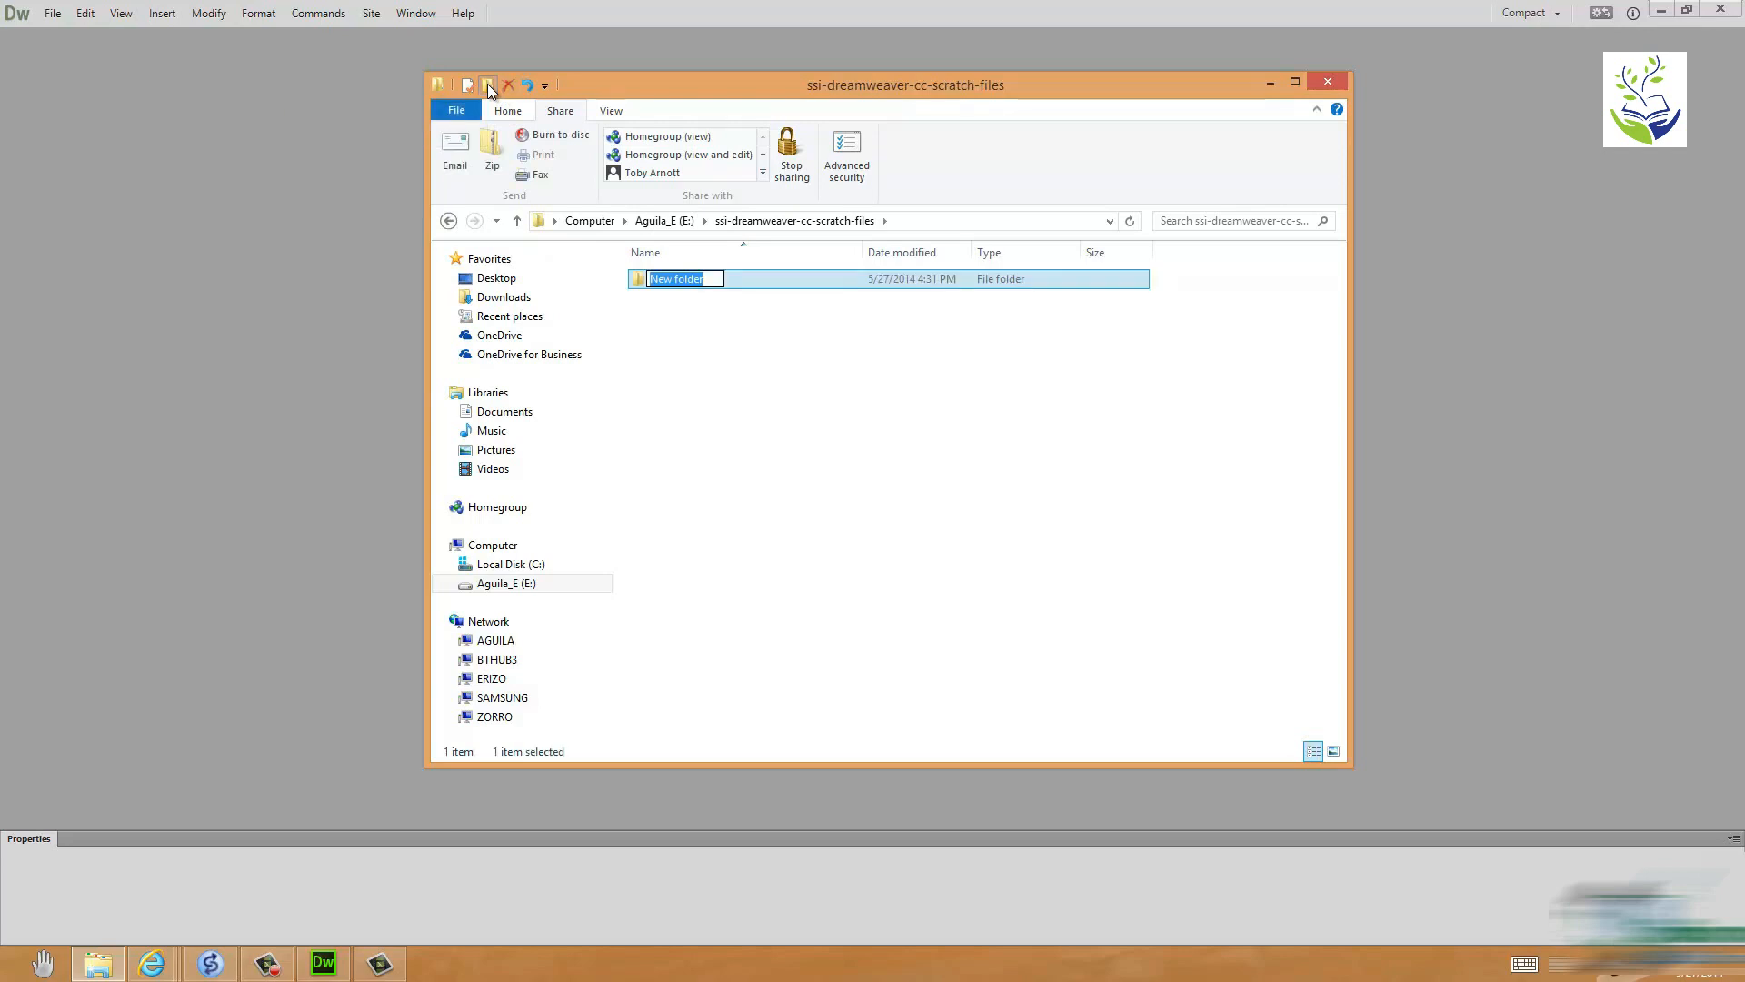
text(SpringsParkWebsite)
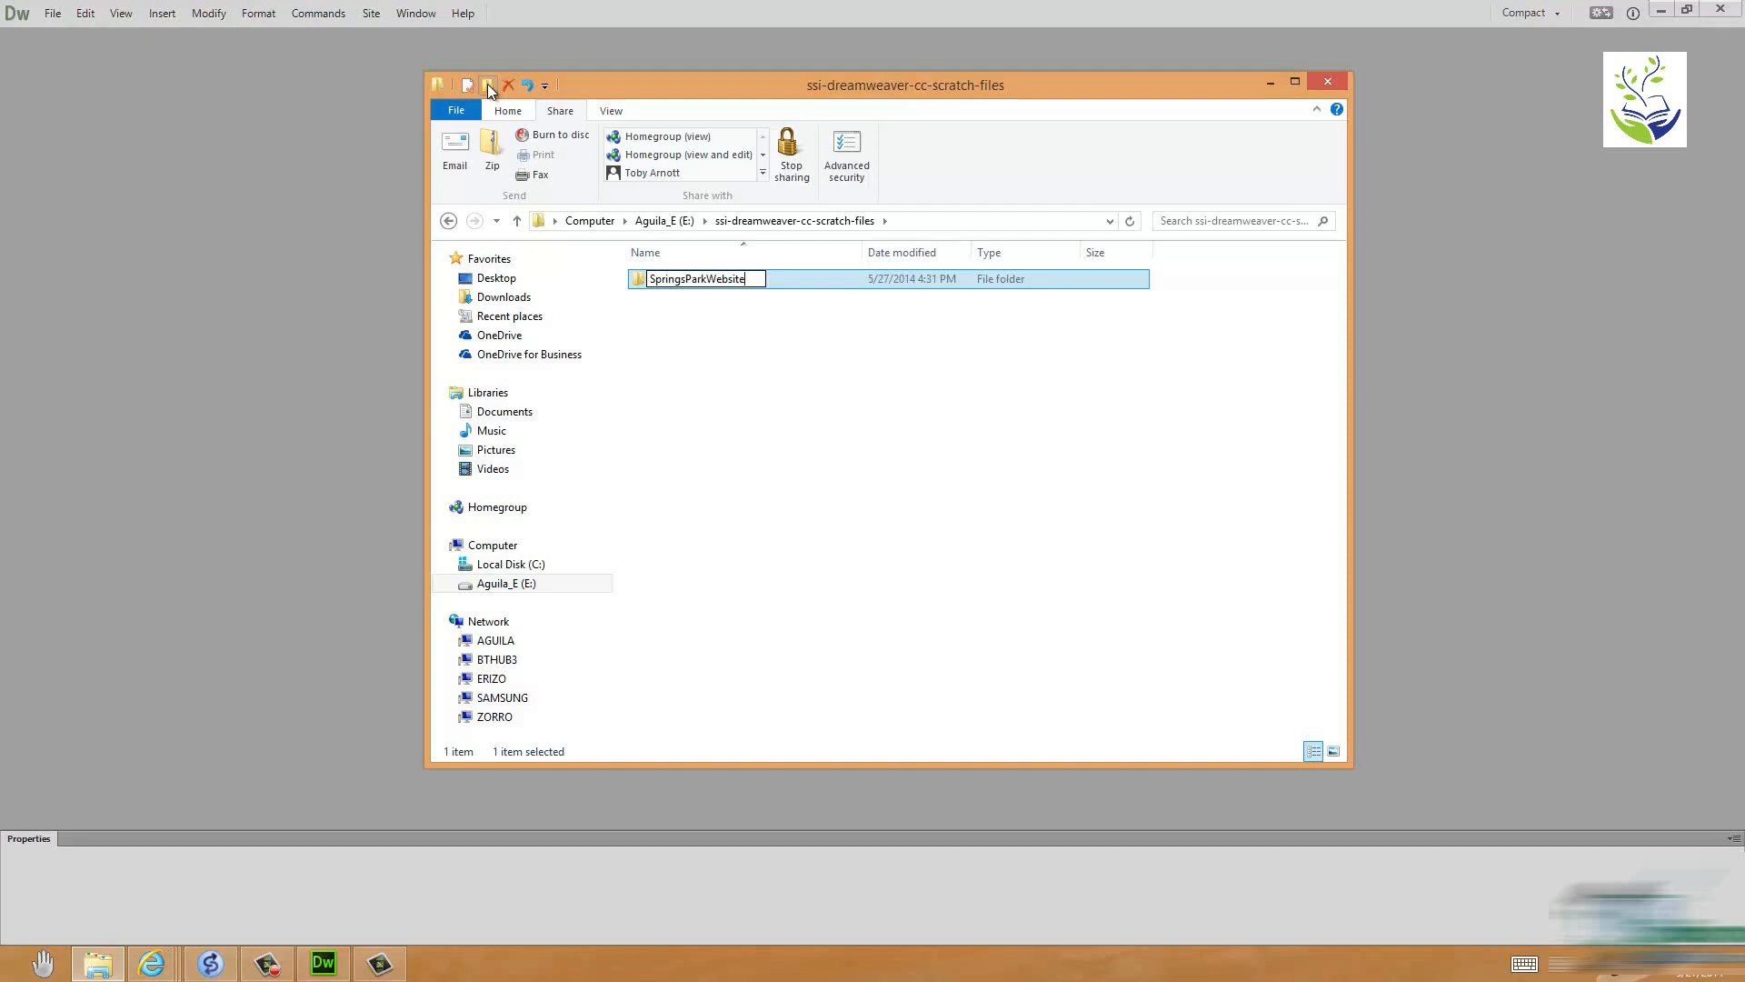
key(Return)
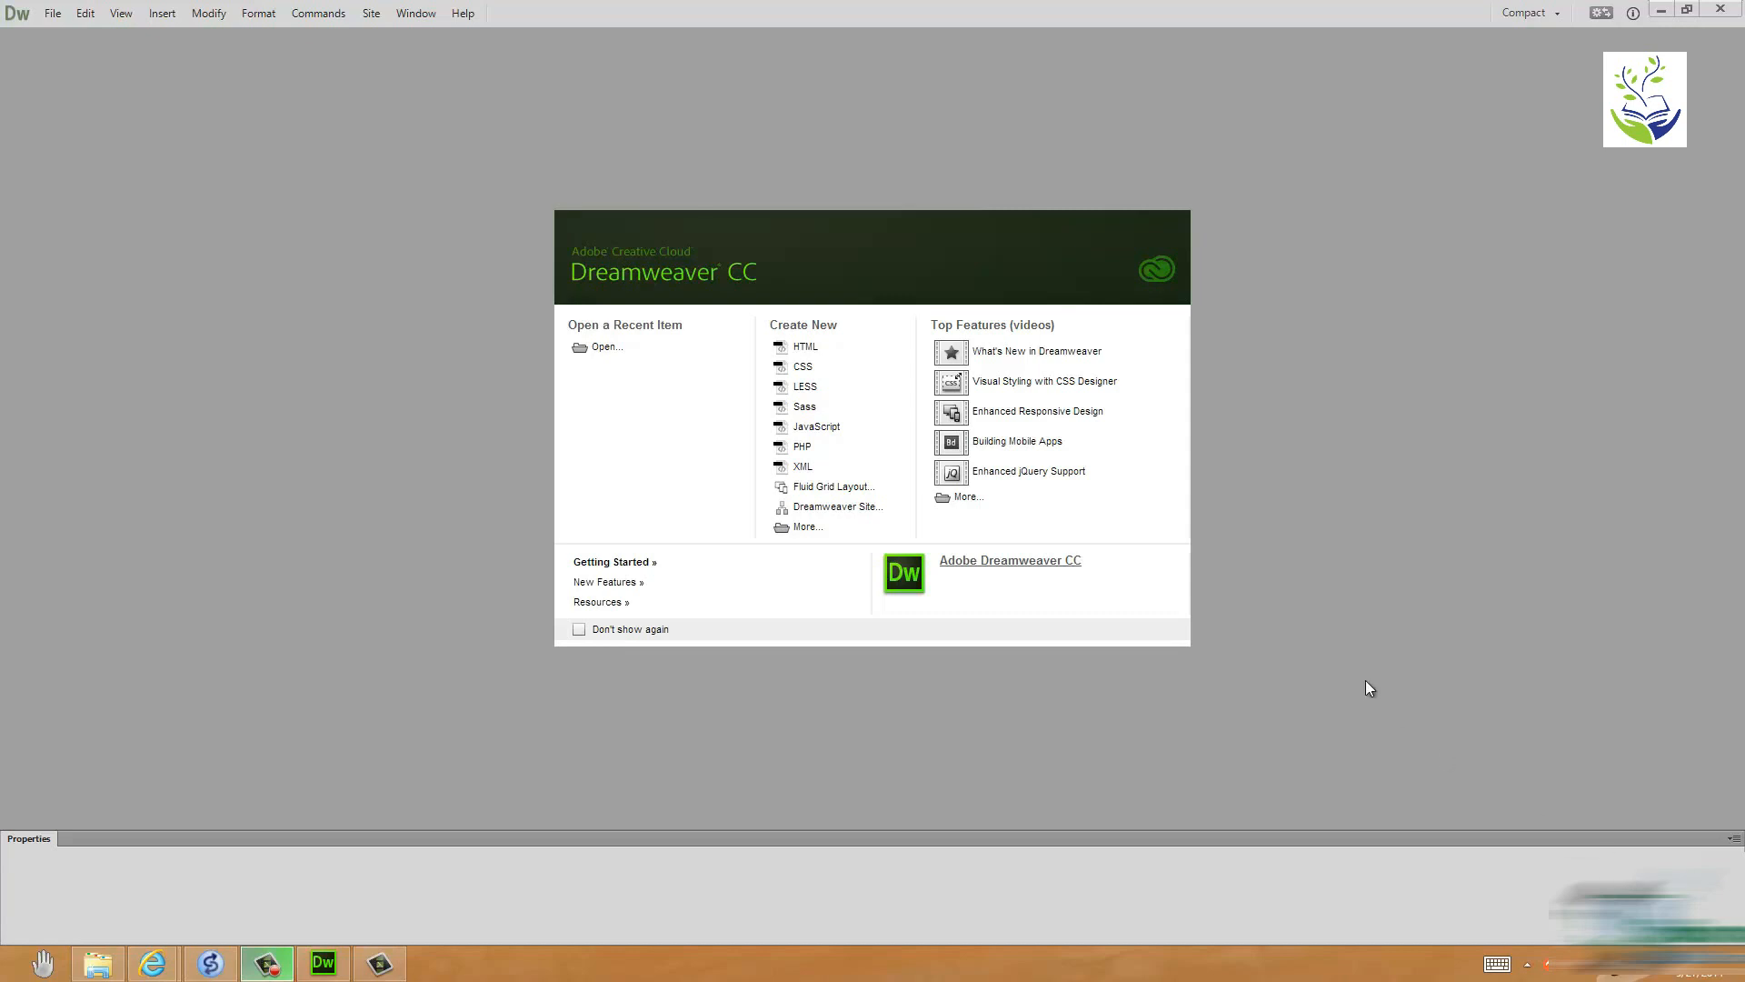
Step: In Dreamweaver, create a new site named Springs Park with the SpringsParkWebsite folder as its local site folder
click(812, 509)
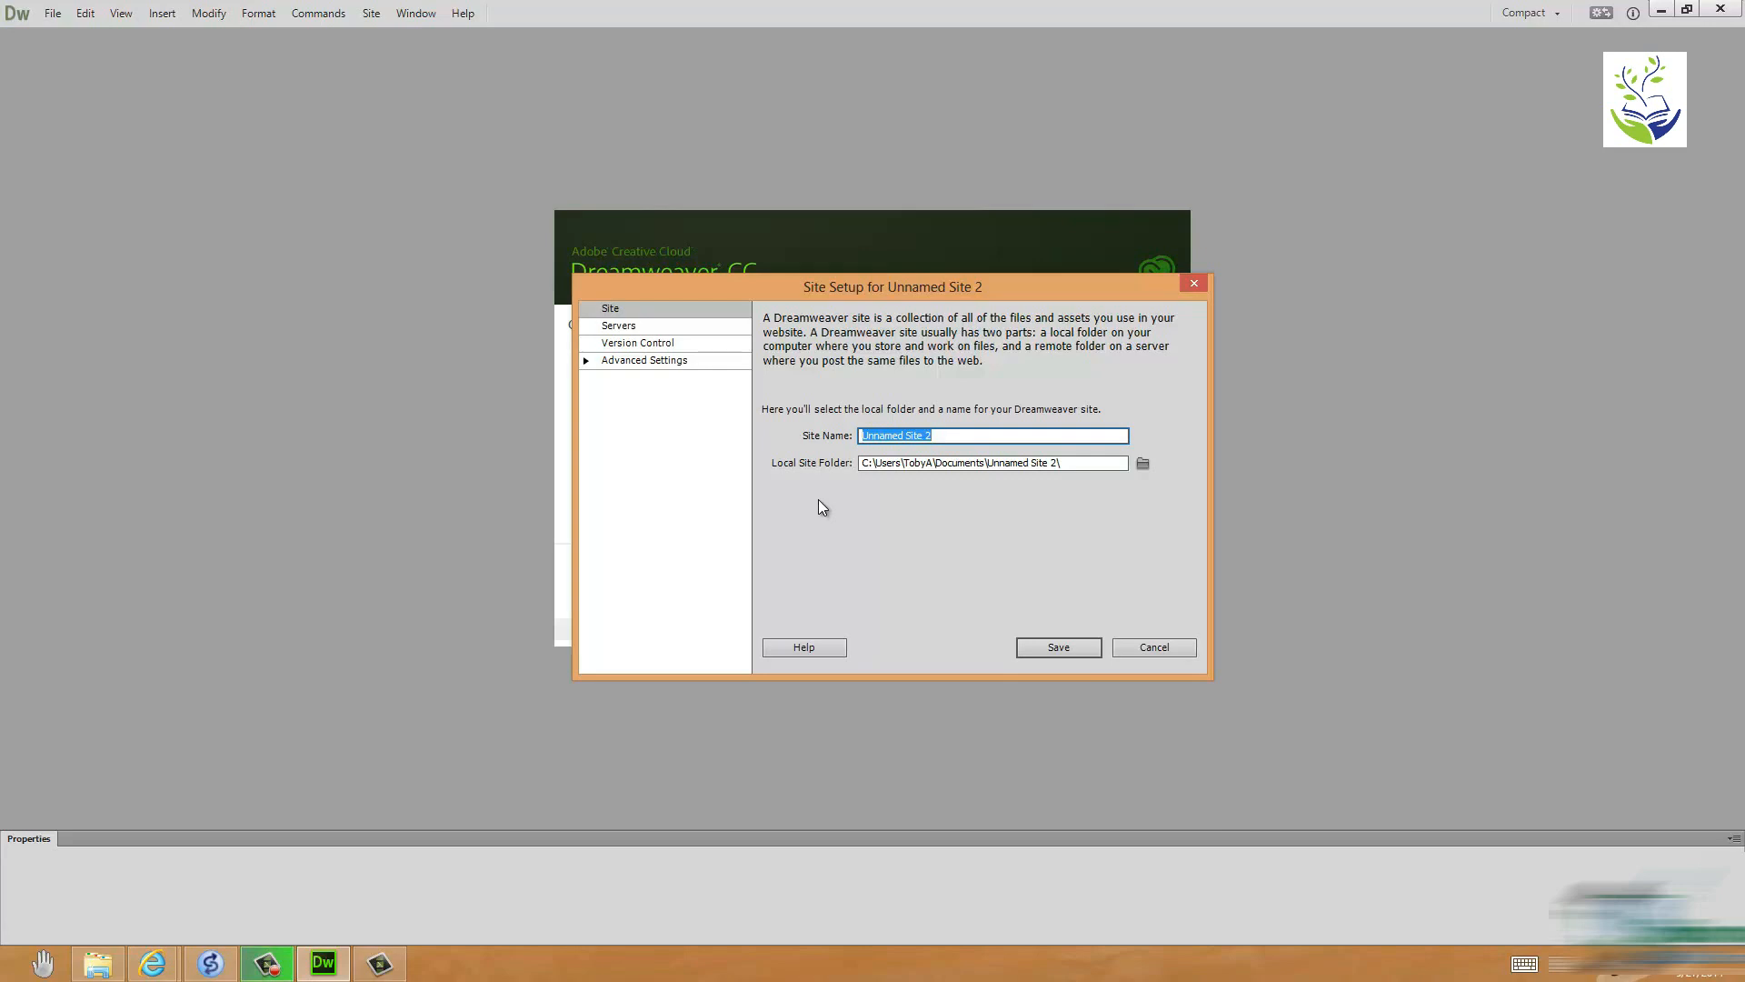
text(Springs Park)
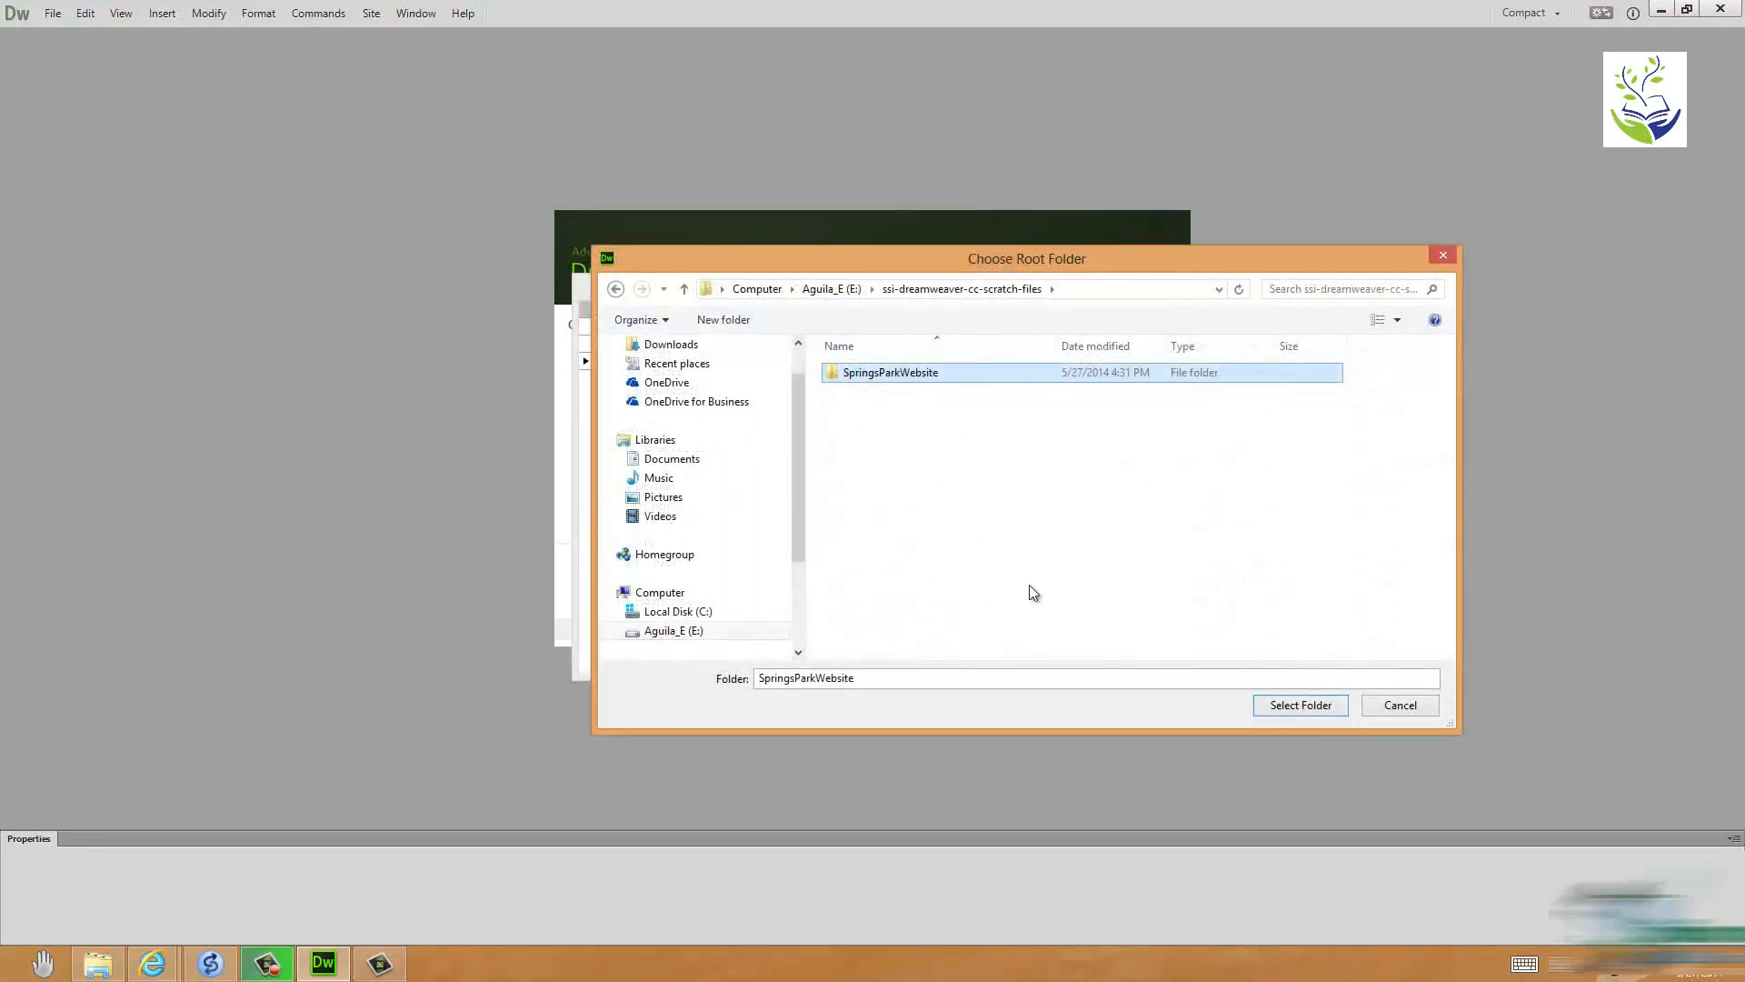
click(1297, 706)
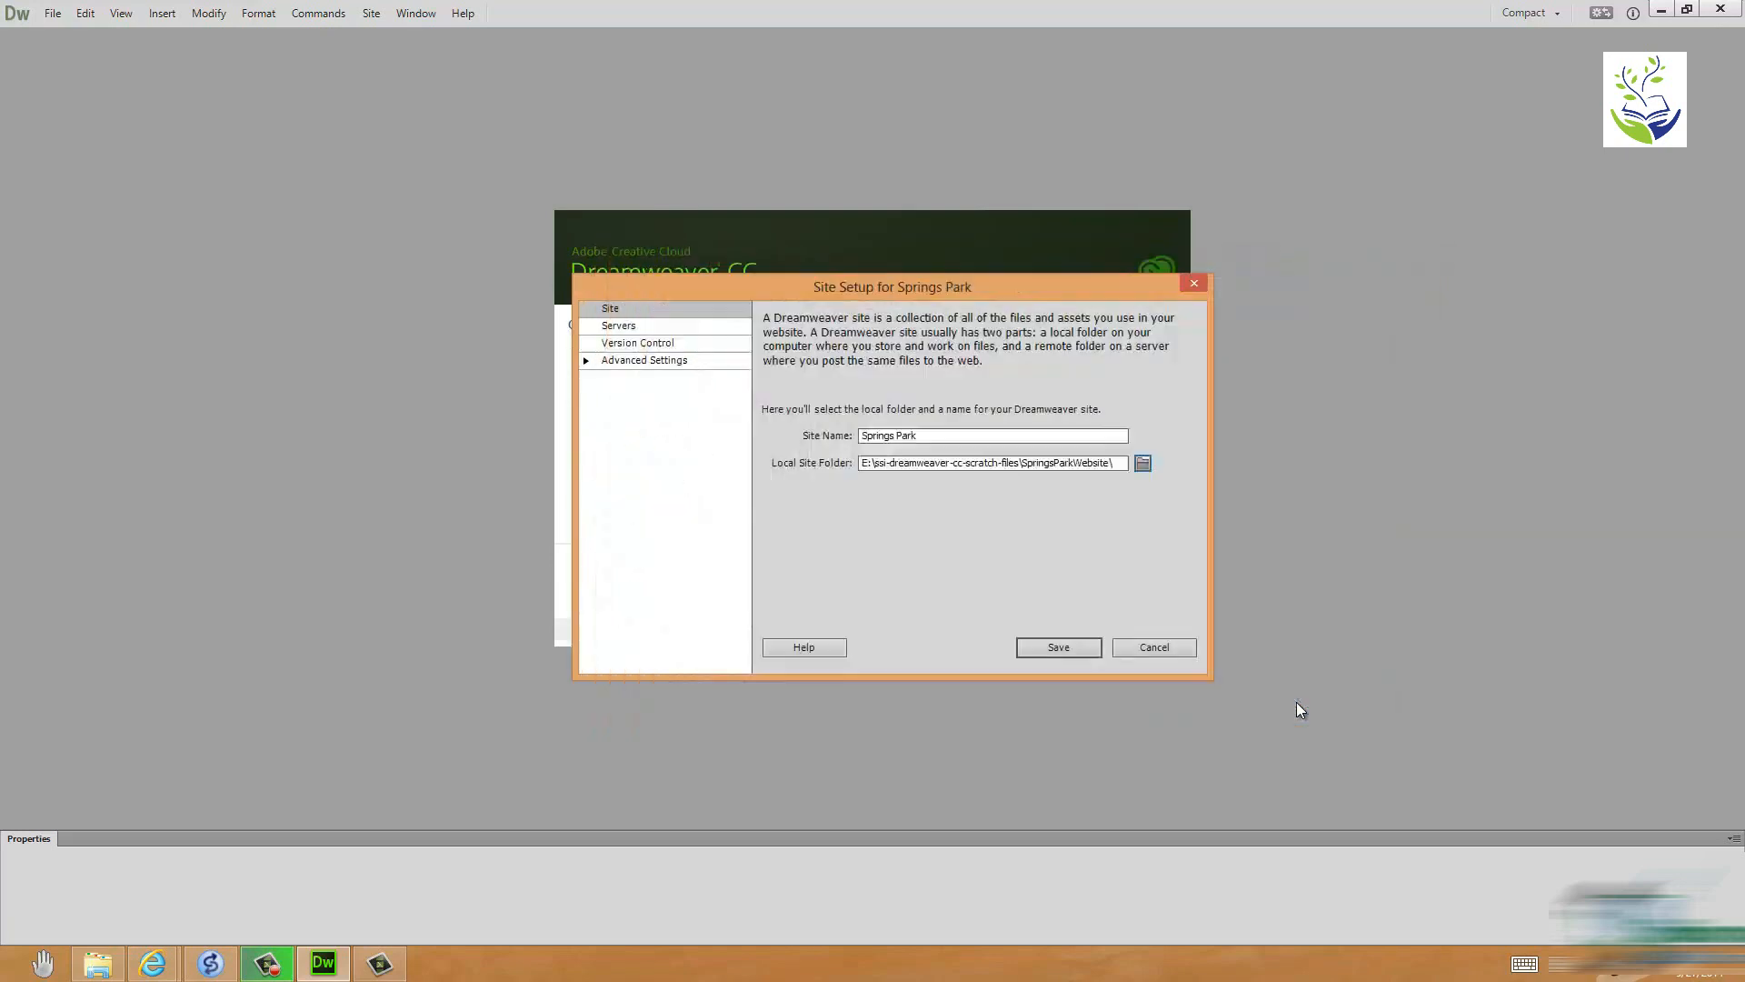
click(1047, 647)
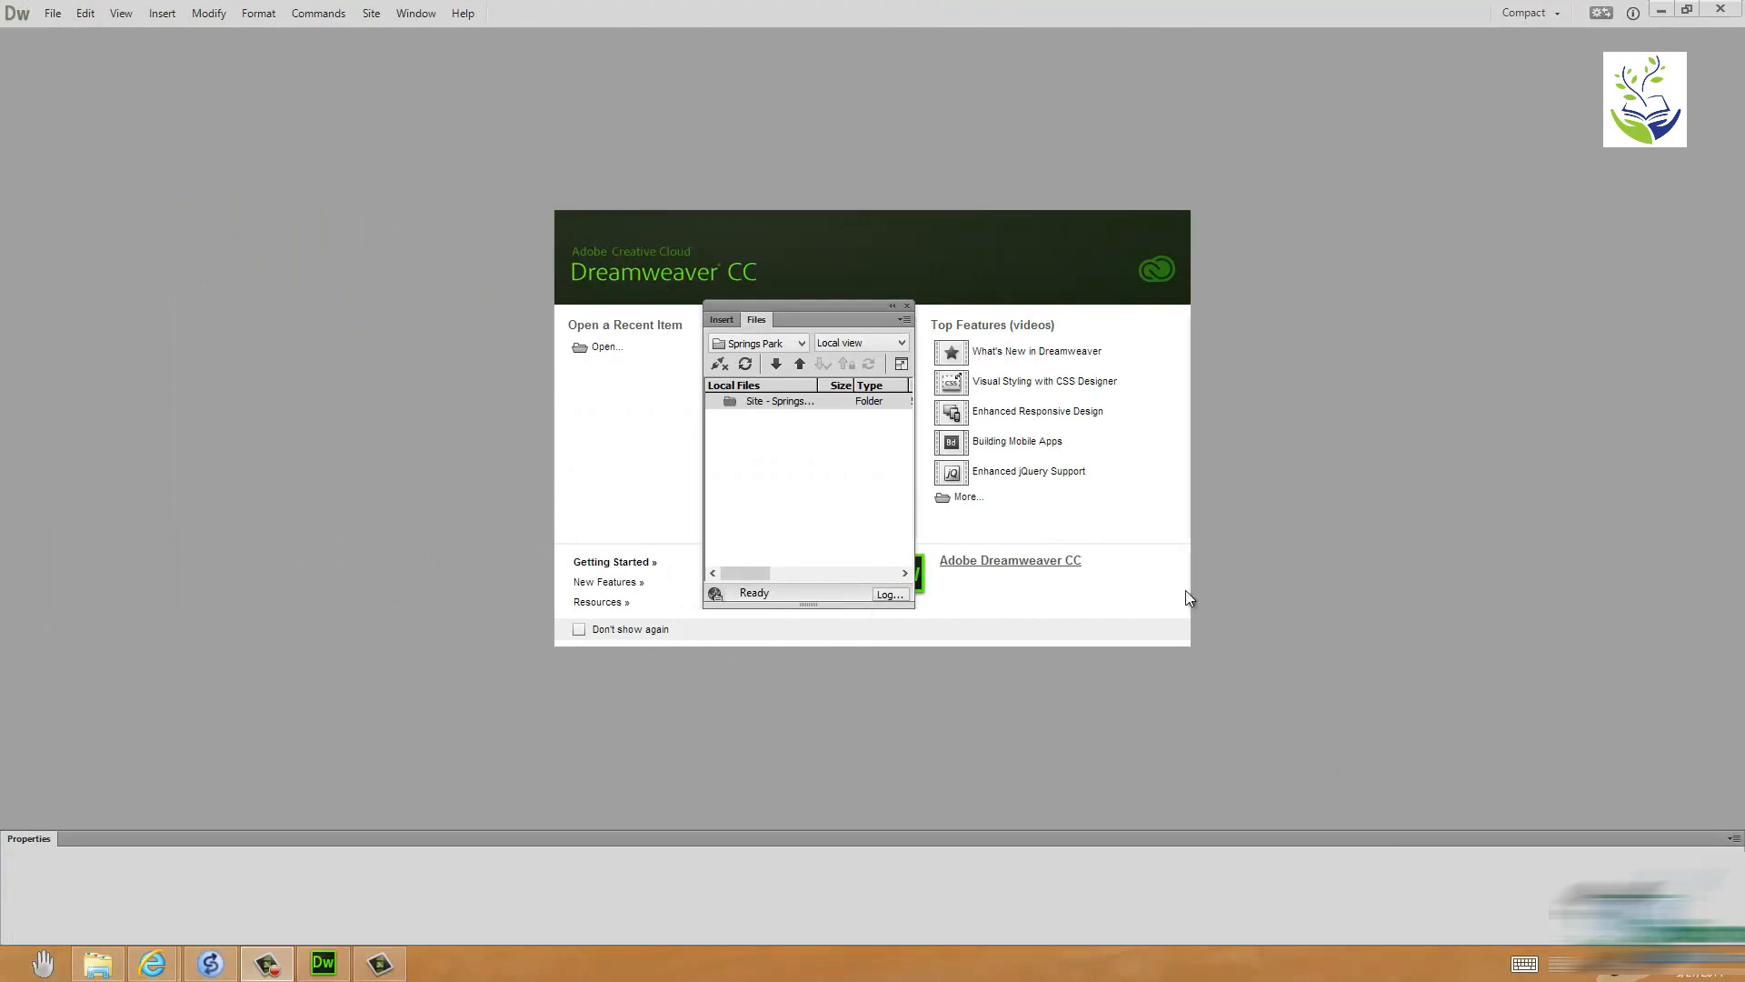
Step: Reposition and enlarge the floating Files panel to fit its Modified and Checked Out By columns, keeping the site in Local view
drag(802, 310, 669, 215)
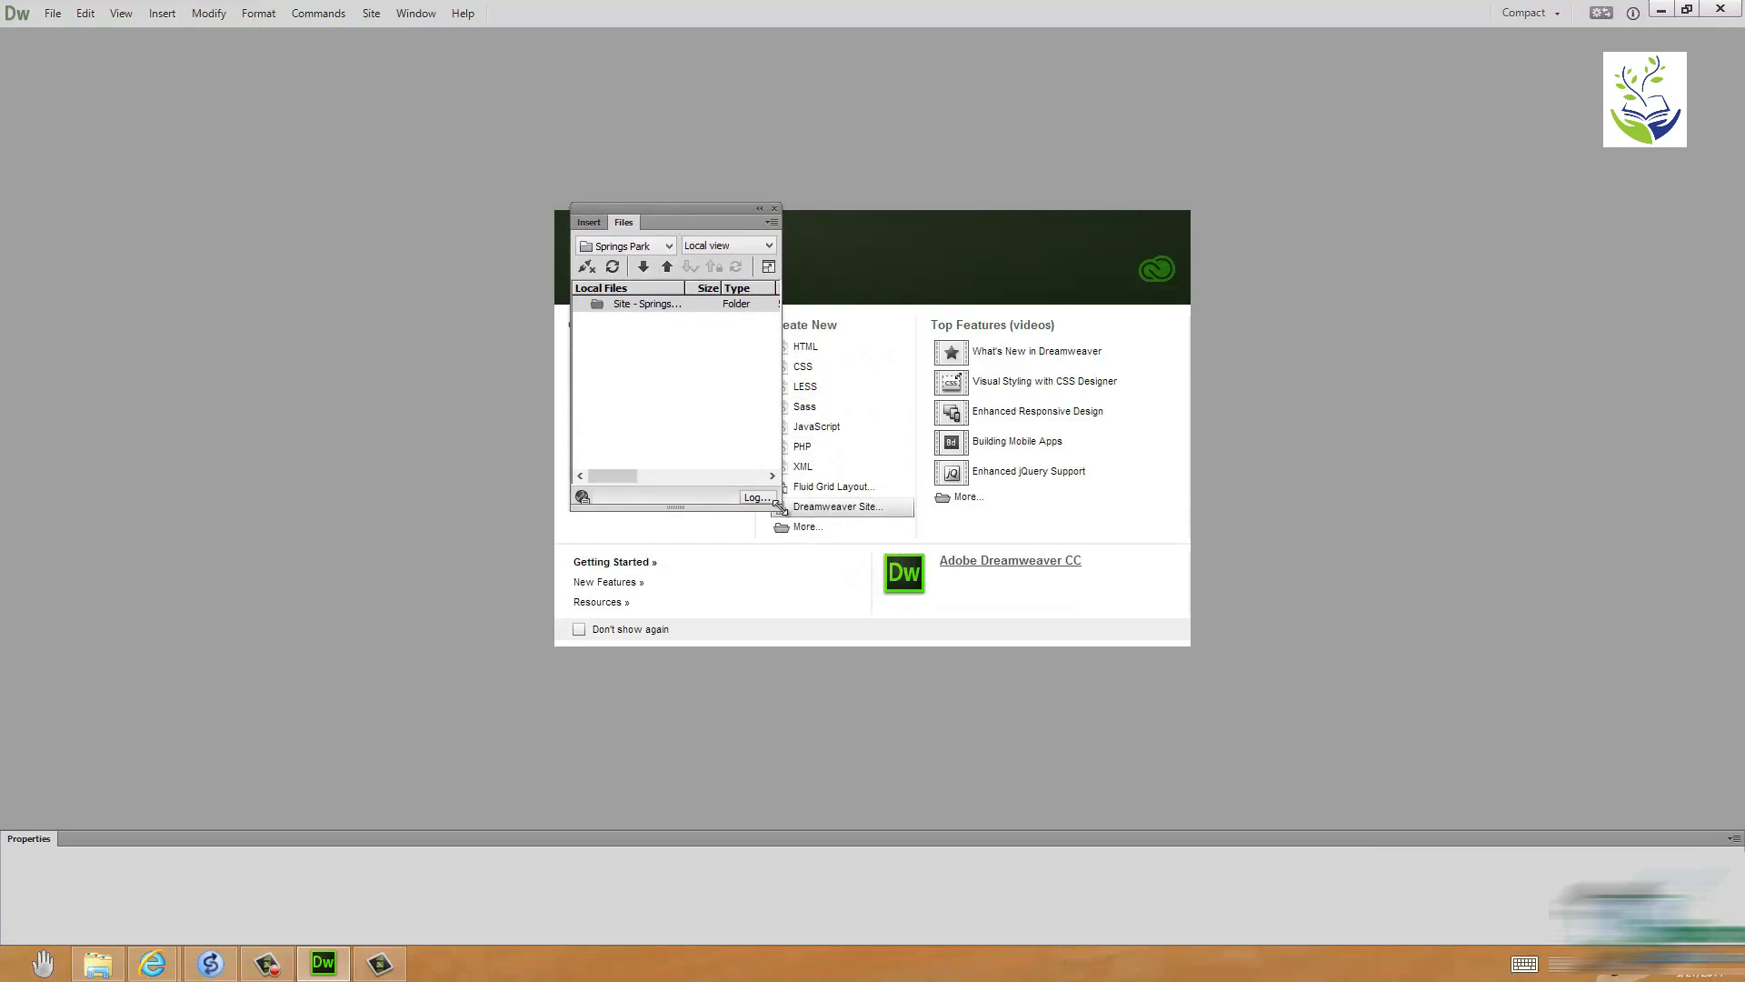
drag(783, 515, 1132, 712)
click(626, 284)
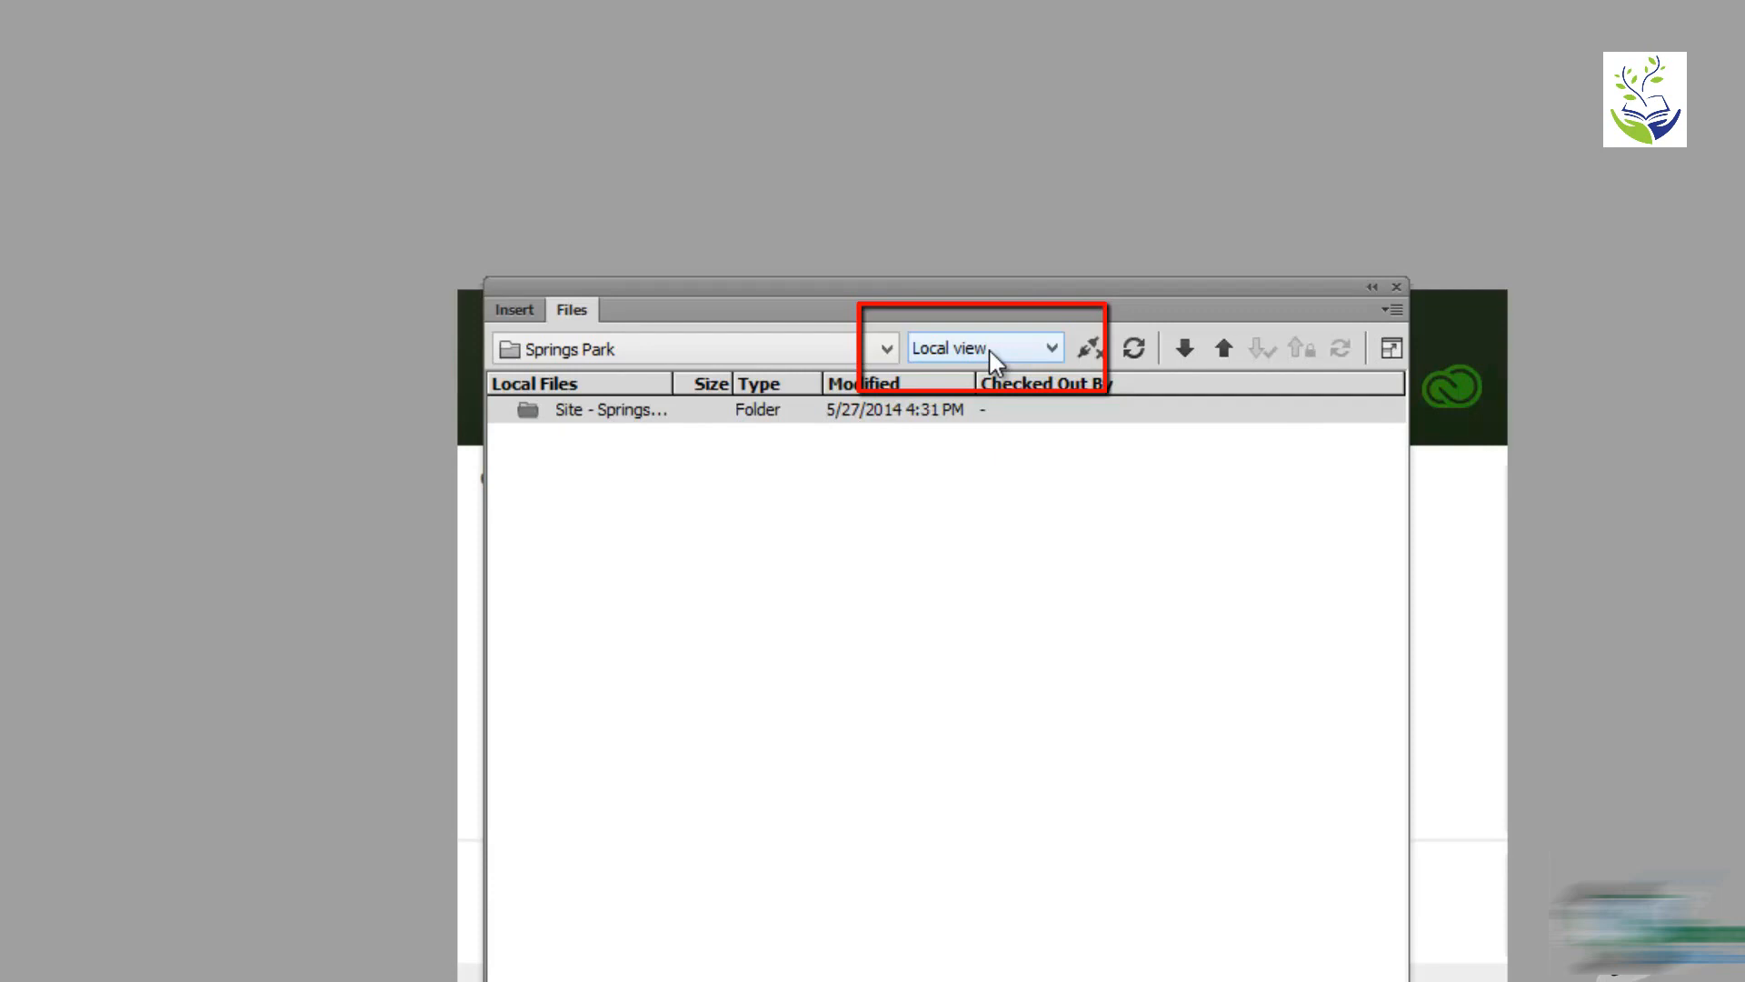
click(1052, 347)
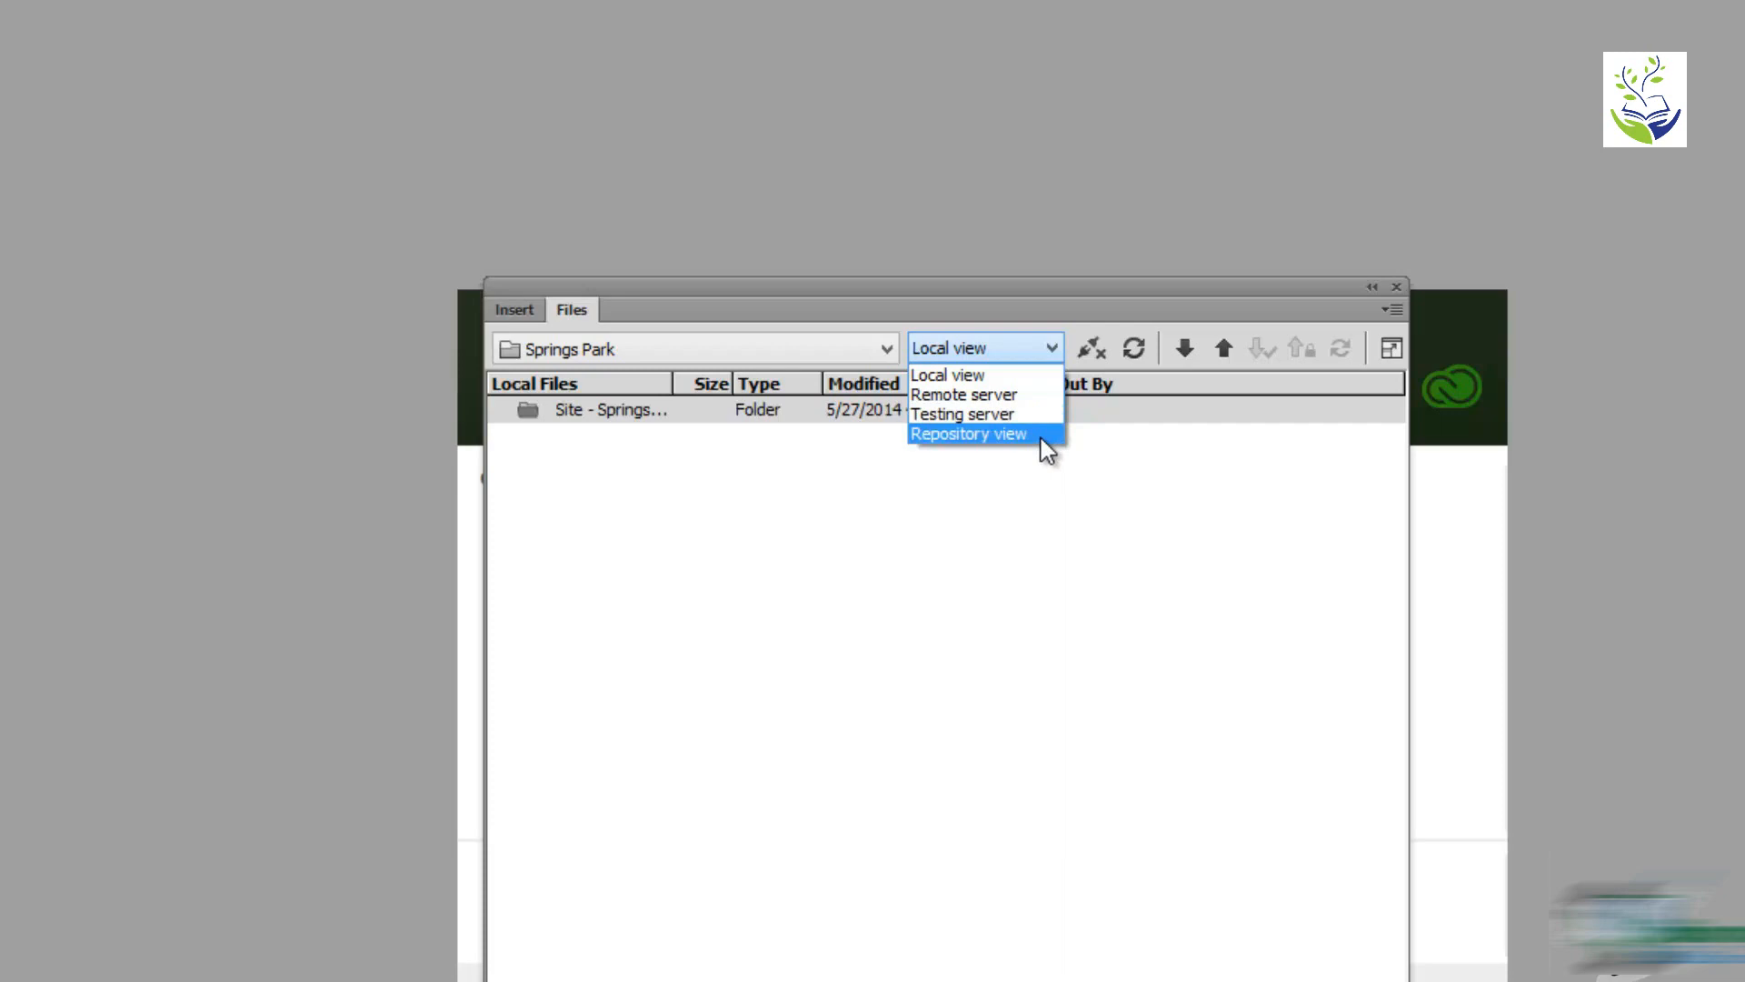
click(978, 375)
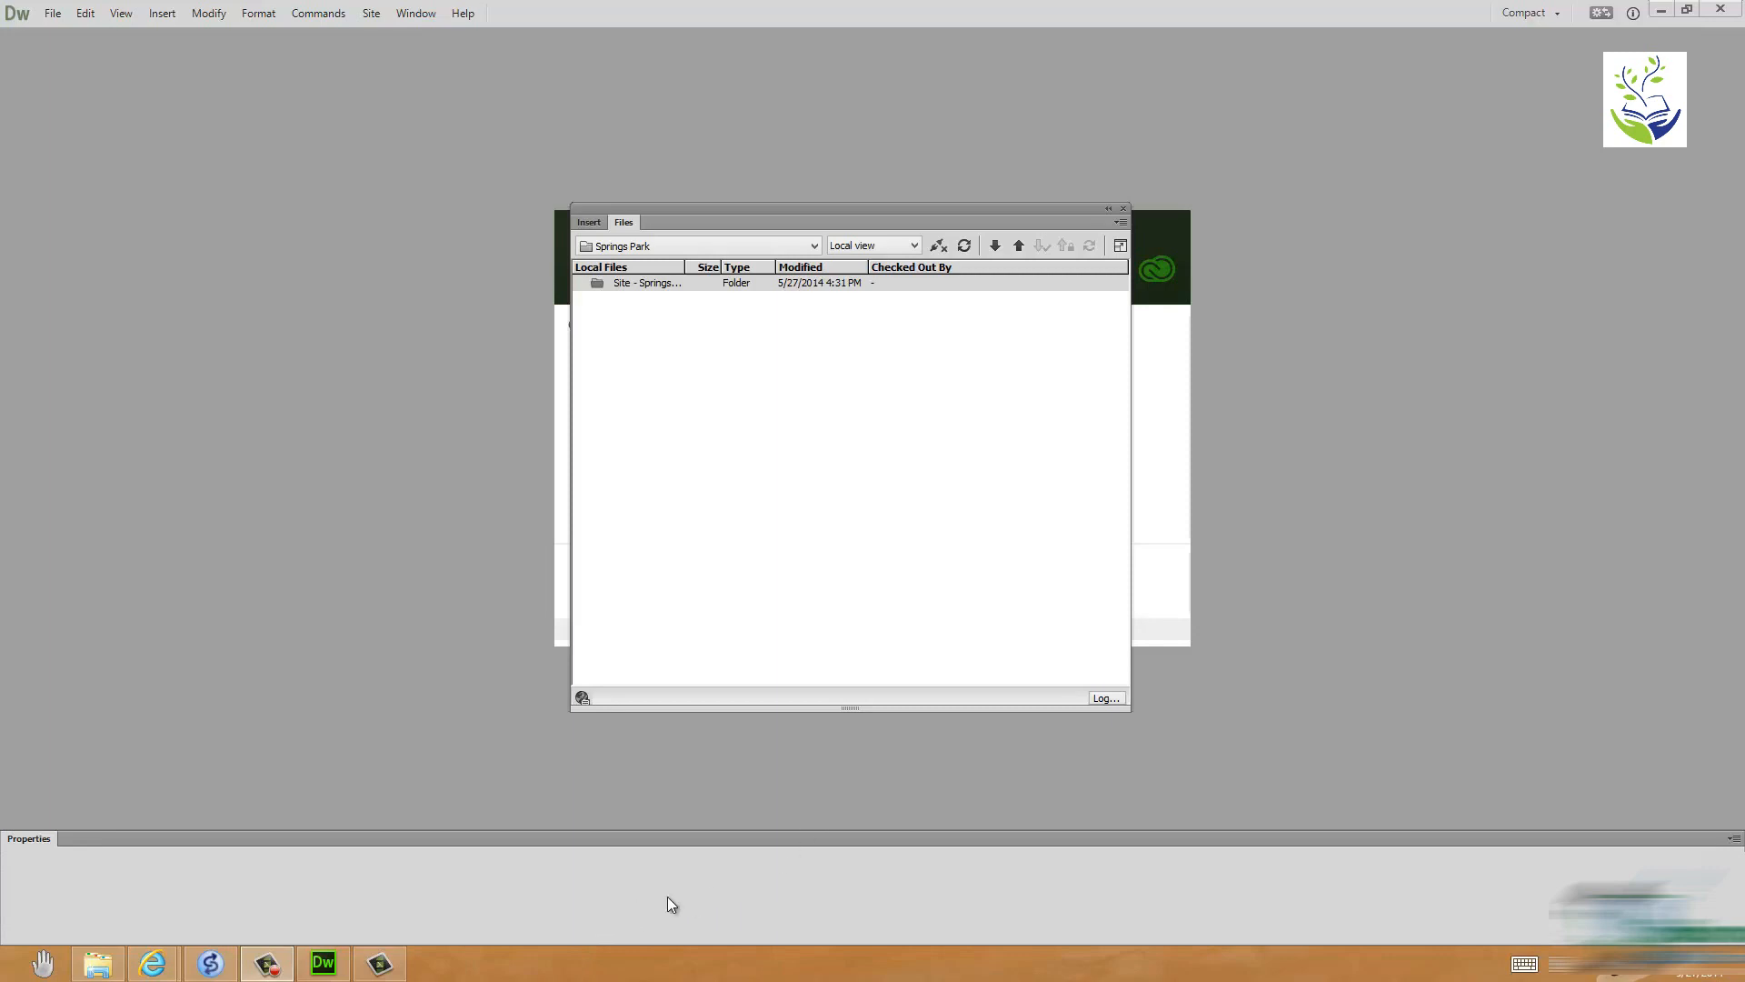
Step: Collapse the floating Insert and Files panel group to icons and park it in a far corner of the workspace
click(1107, 211)
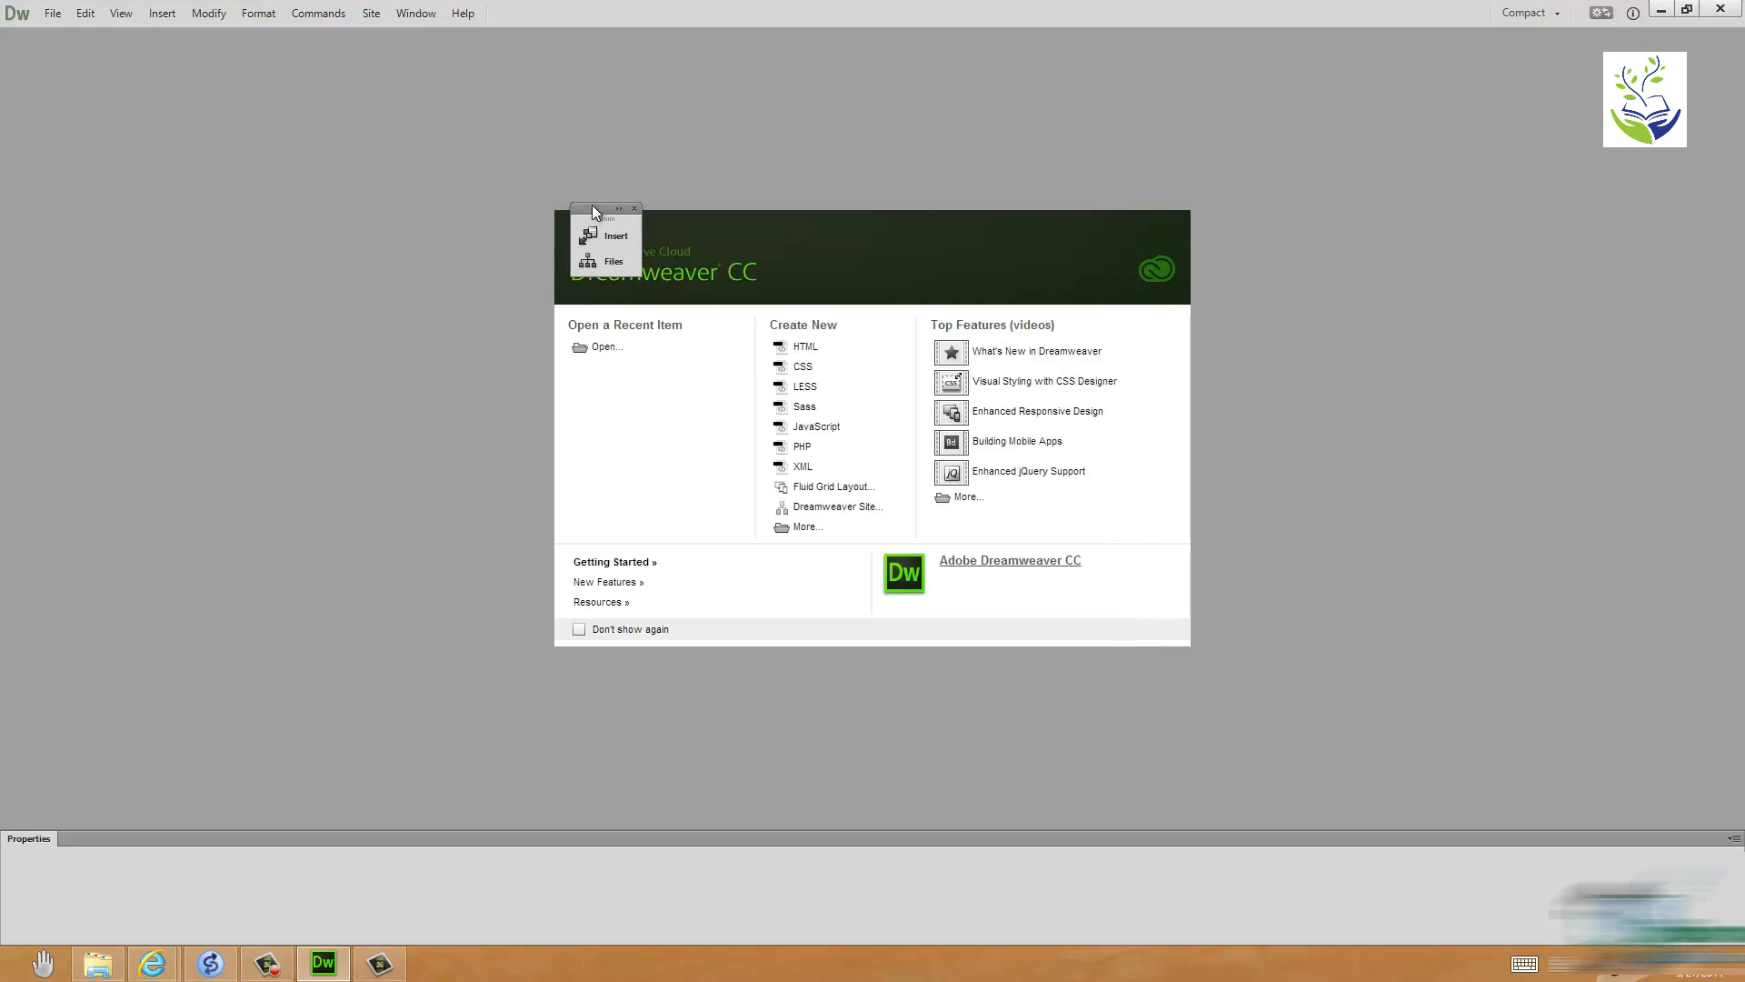
drag(613, 206, 1600, 80)
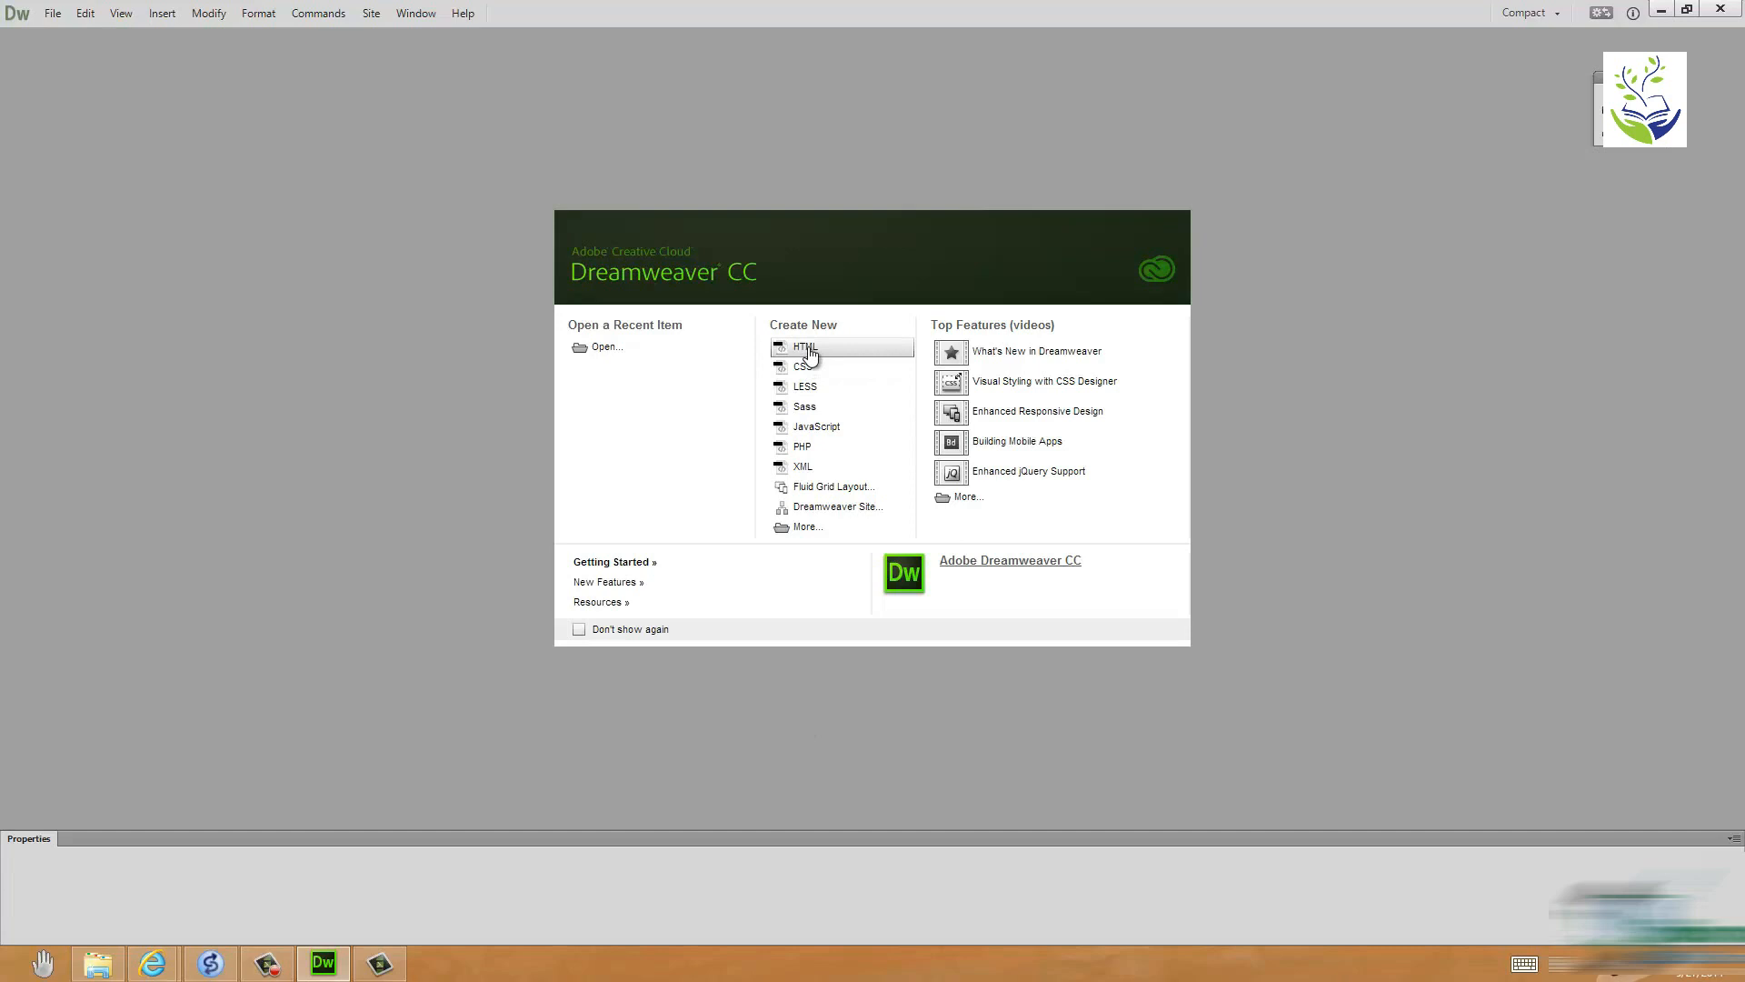
Step: Create a new HTML document and set its page title to "Springs Park Home Page"
click(807, 348)
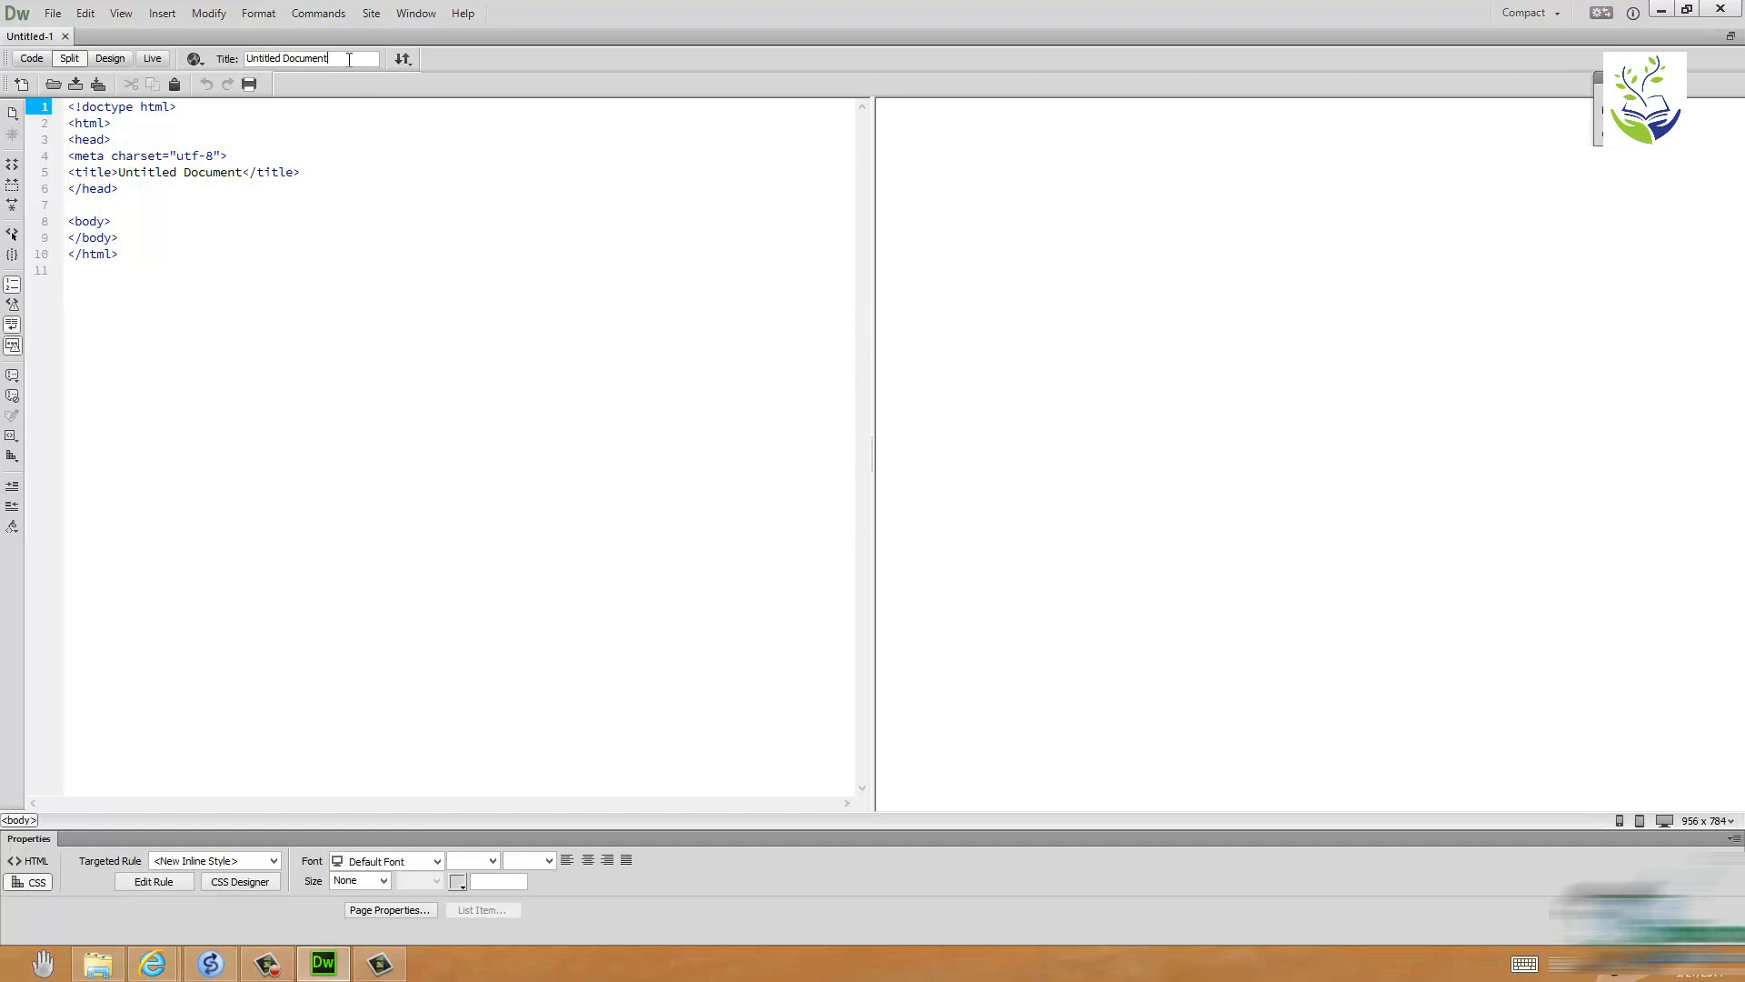
key(BackSpace)
key(BackSpace)
key(BackSpace)
key(BackSpace)
key(BackSpace)
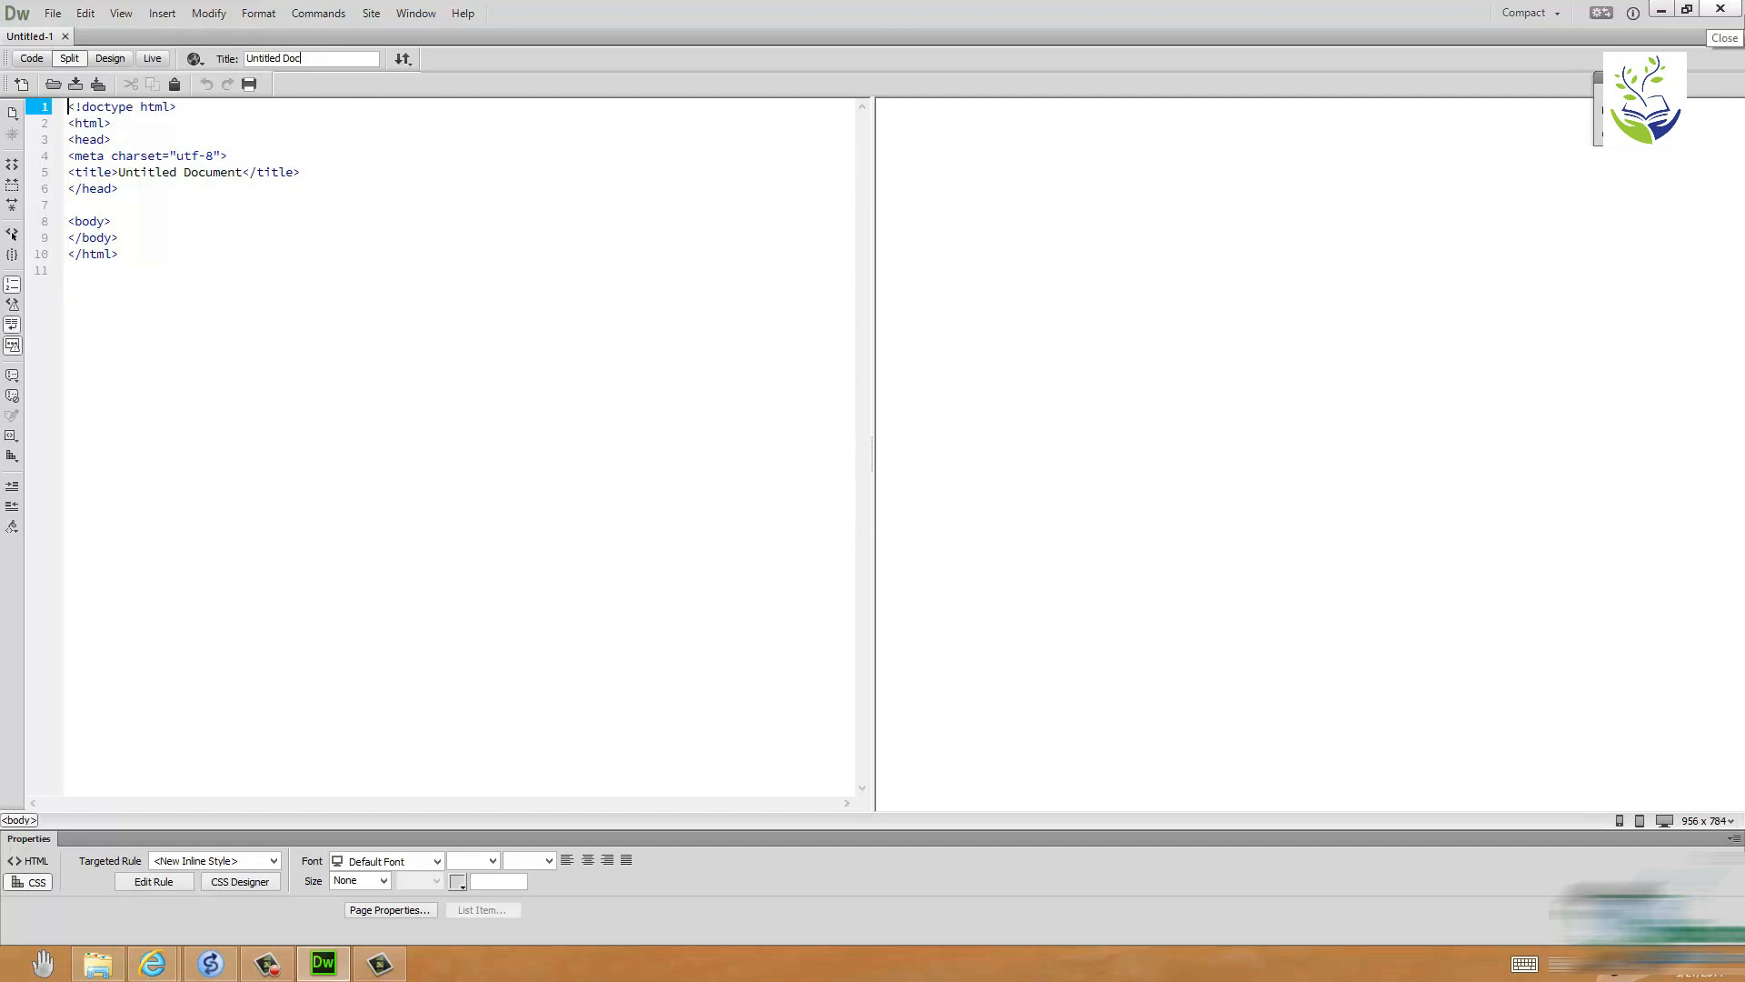
key(BackSpace)
key(BackSpace)
key(BackSpace)
key(BackSpace)
key(BackSpace)
key(BackSpace)
key(BackSpace)
key(BackSpace)
key(BackSpace)
key(BackSpace)
key(BackSpace)
key(BackSpace)
text(Springs Park Home Page)
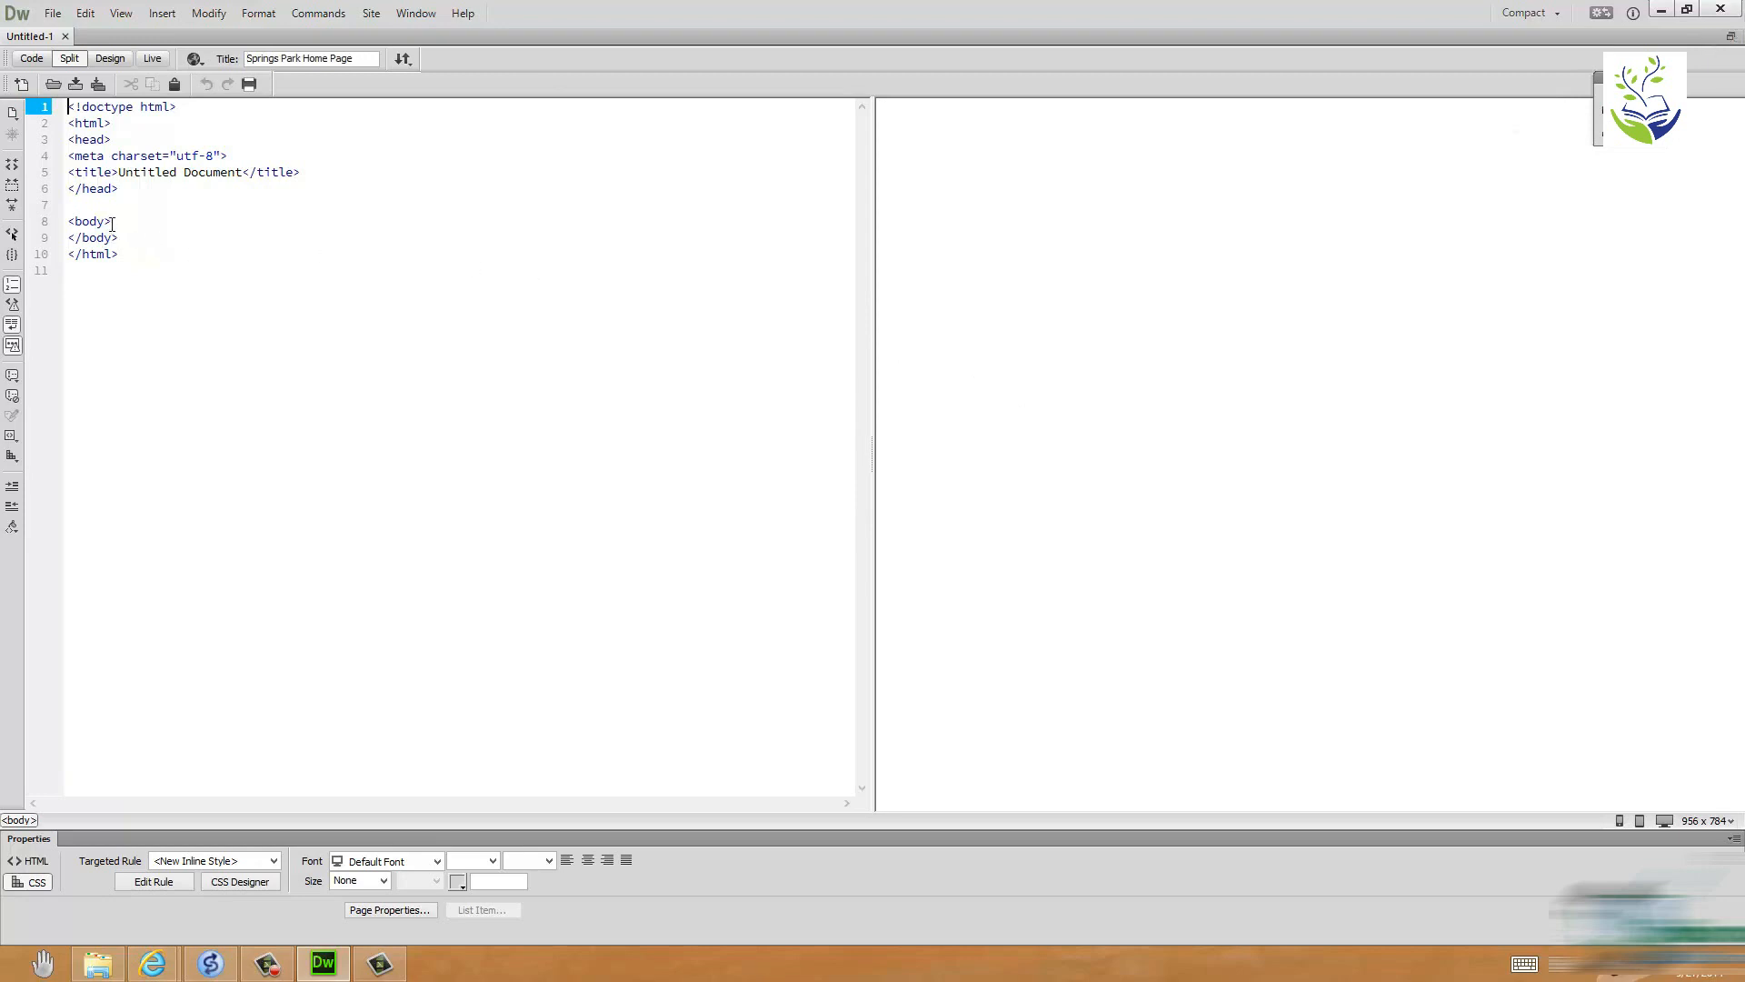
Step: Add the text "Welcome to Springs Park" to the body of the page
click(1065, 166)
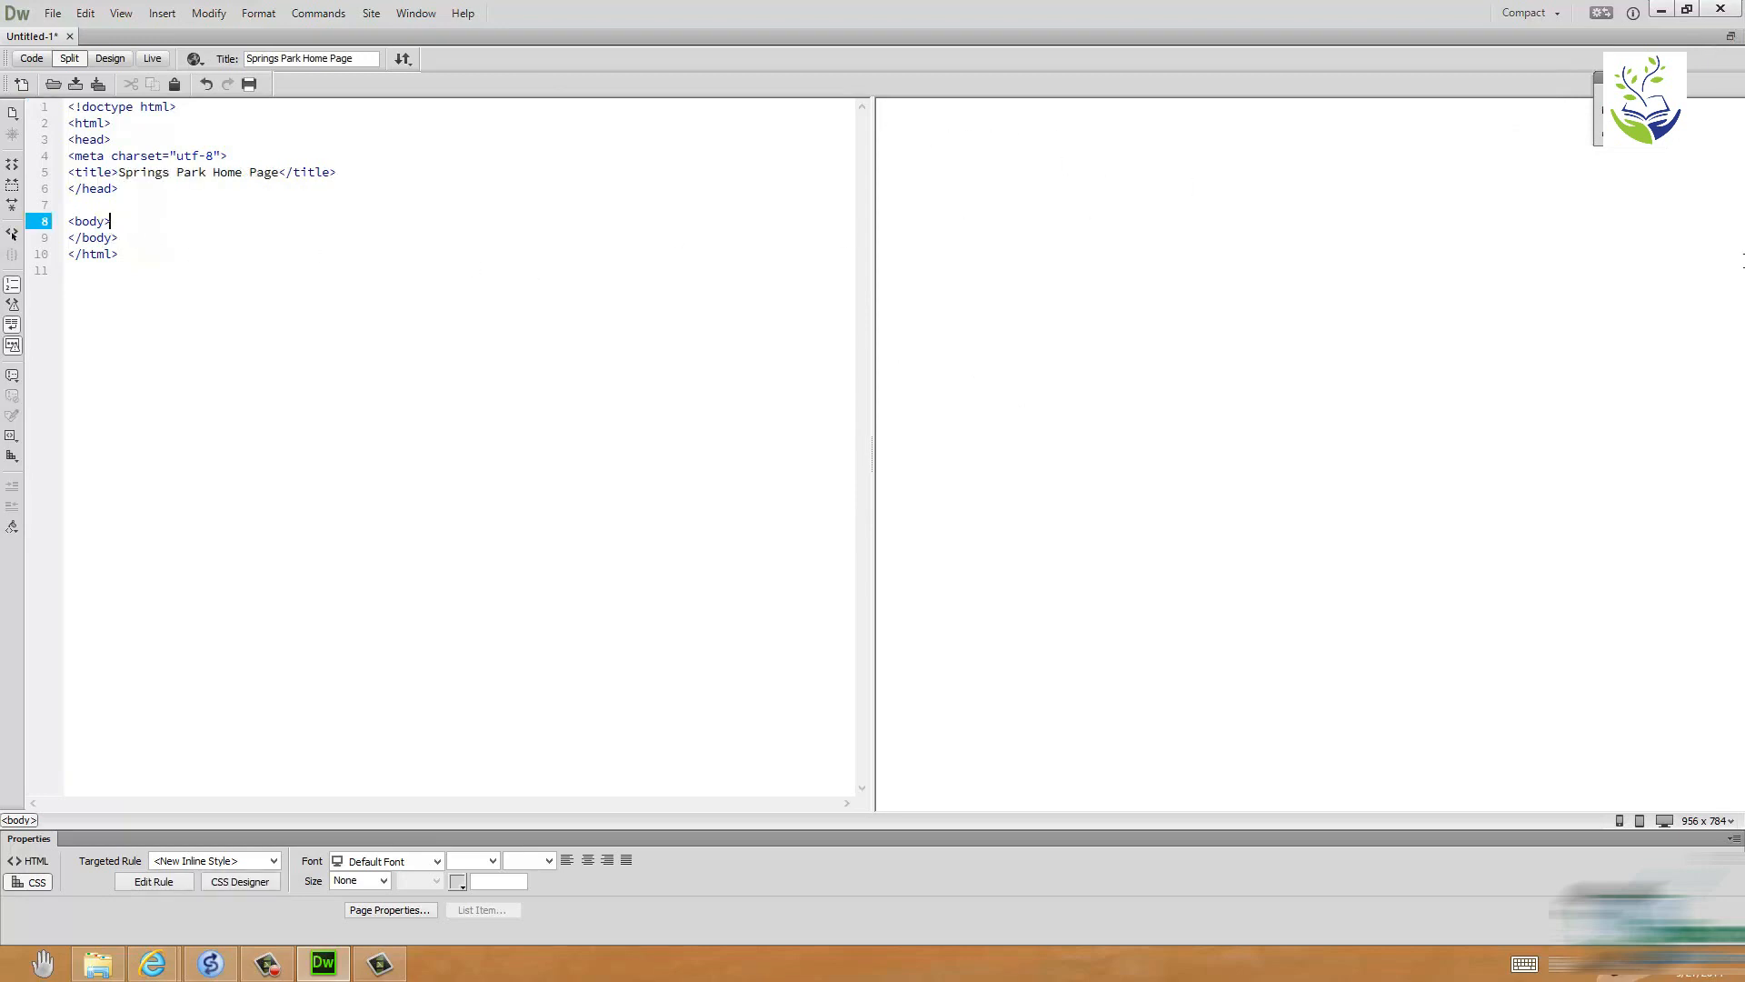
text(Welcome to Springs Park)
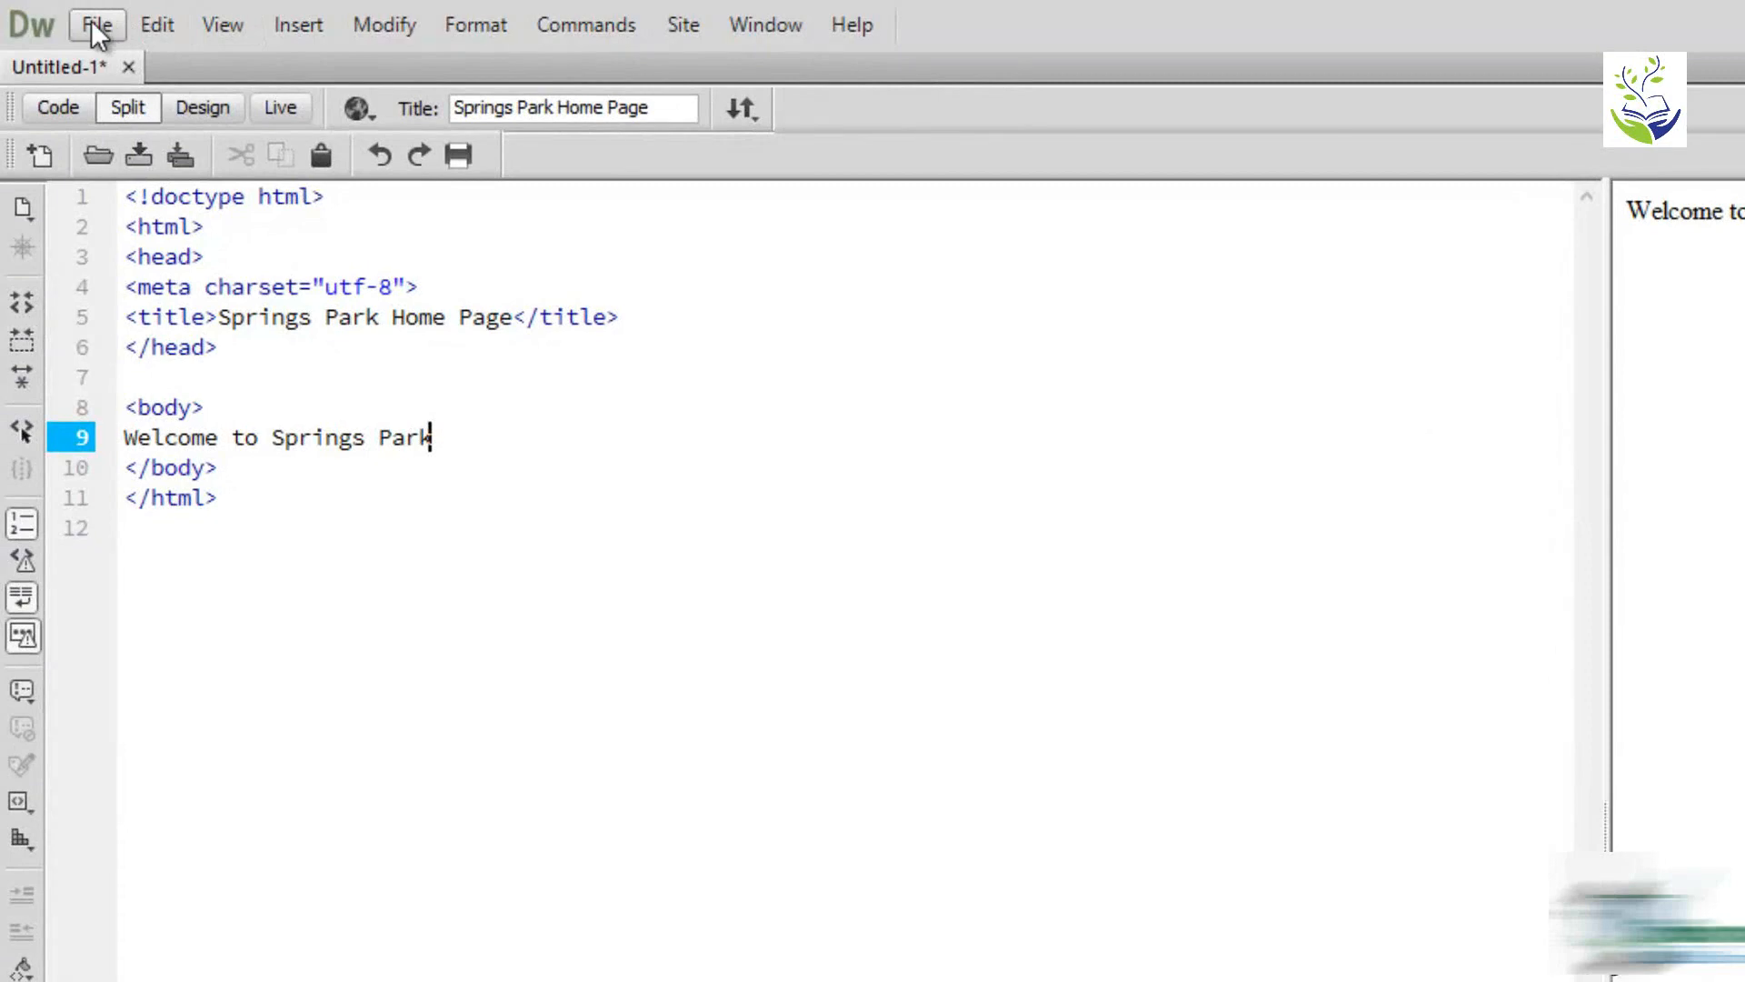
Step: Save the page as index.html in the SpringsParkWebsite folder
click(93, 24)
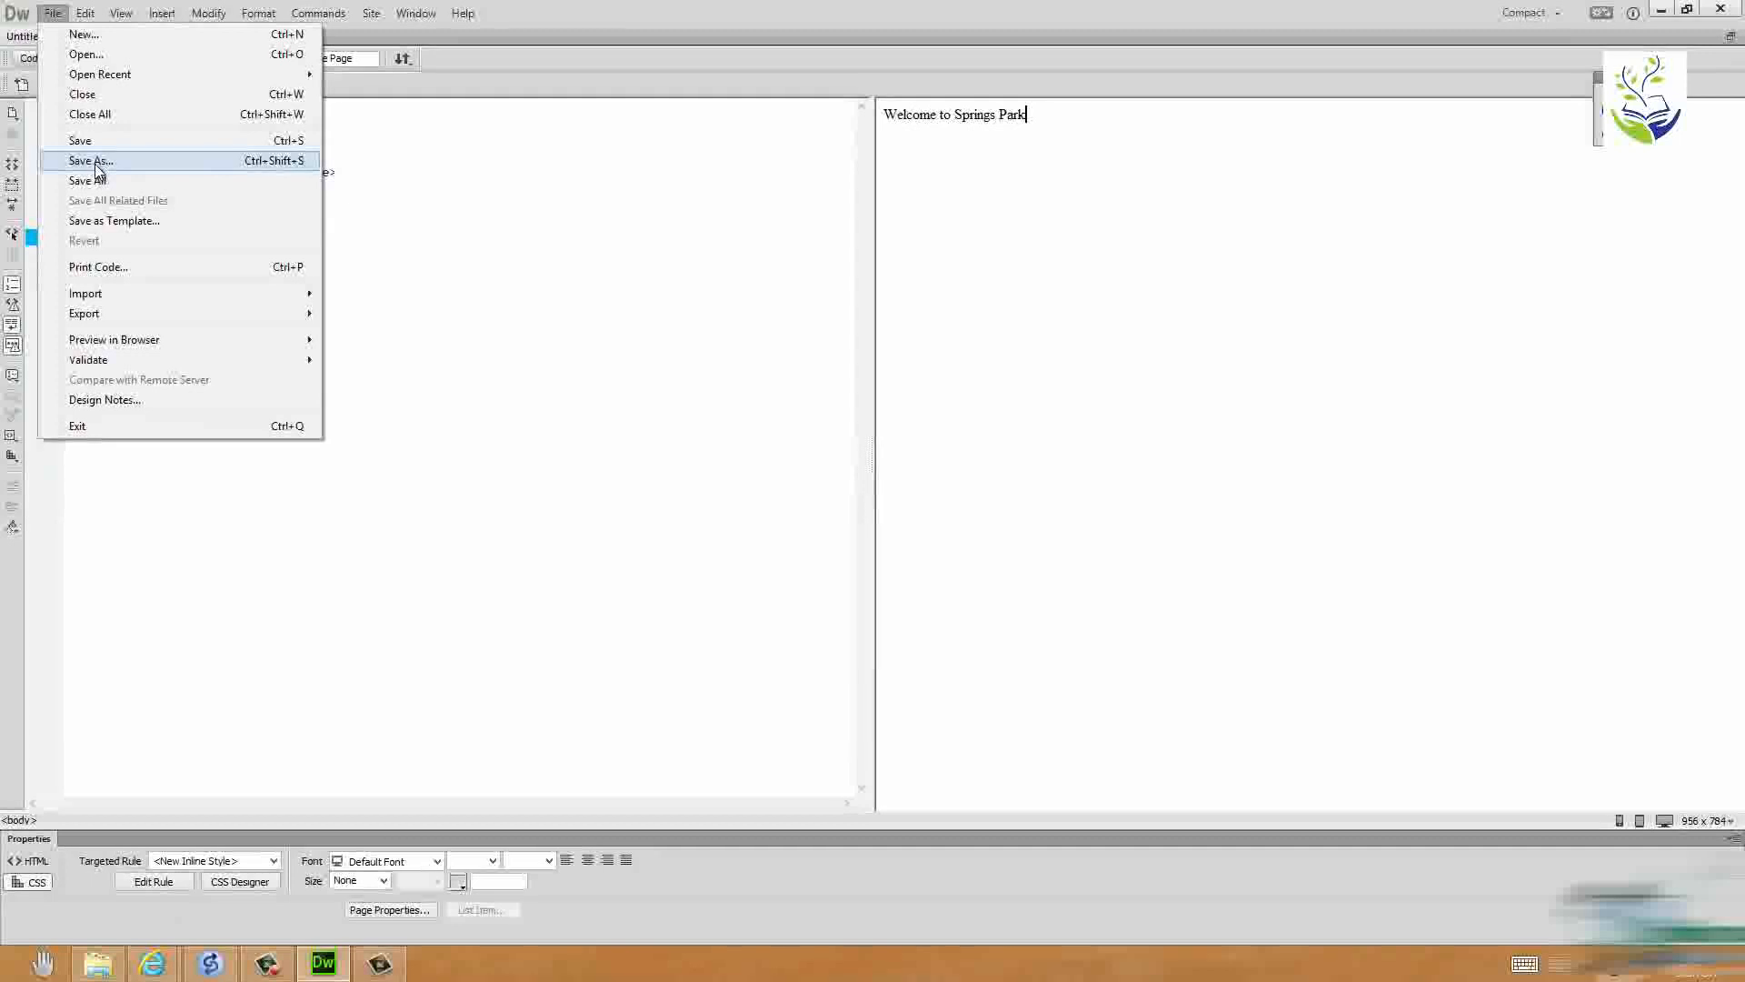
click(111, 193)
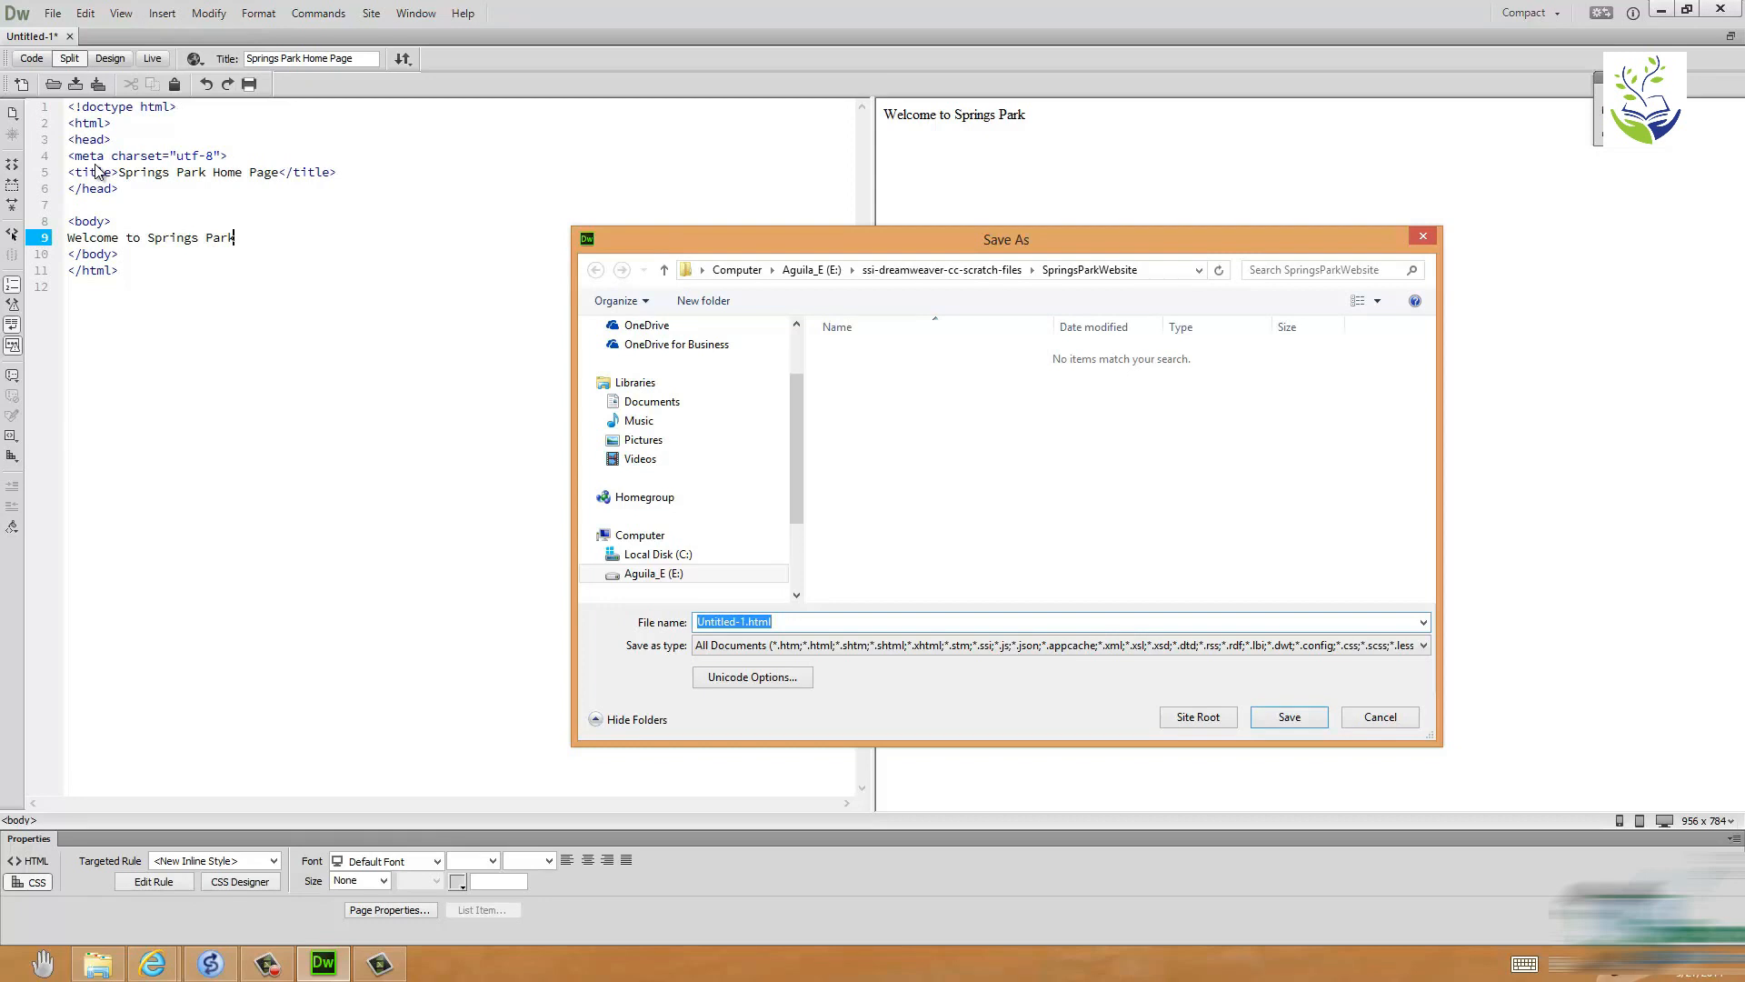
key(Home)
key(Delete)
key(Delete)
key(Delete)
key(Delete)
key(Delete)
key(Delete)
key(Delete)
key(Delete)
key(Delete)
key(Delete)
text(index)
click(1290, 718)
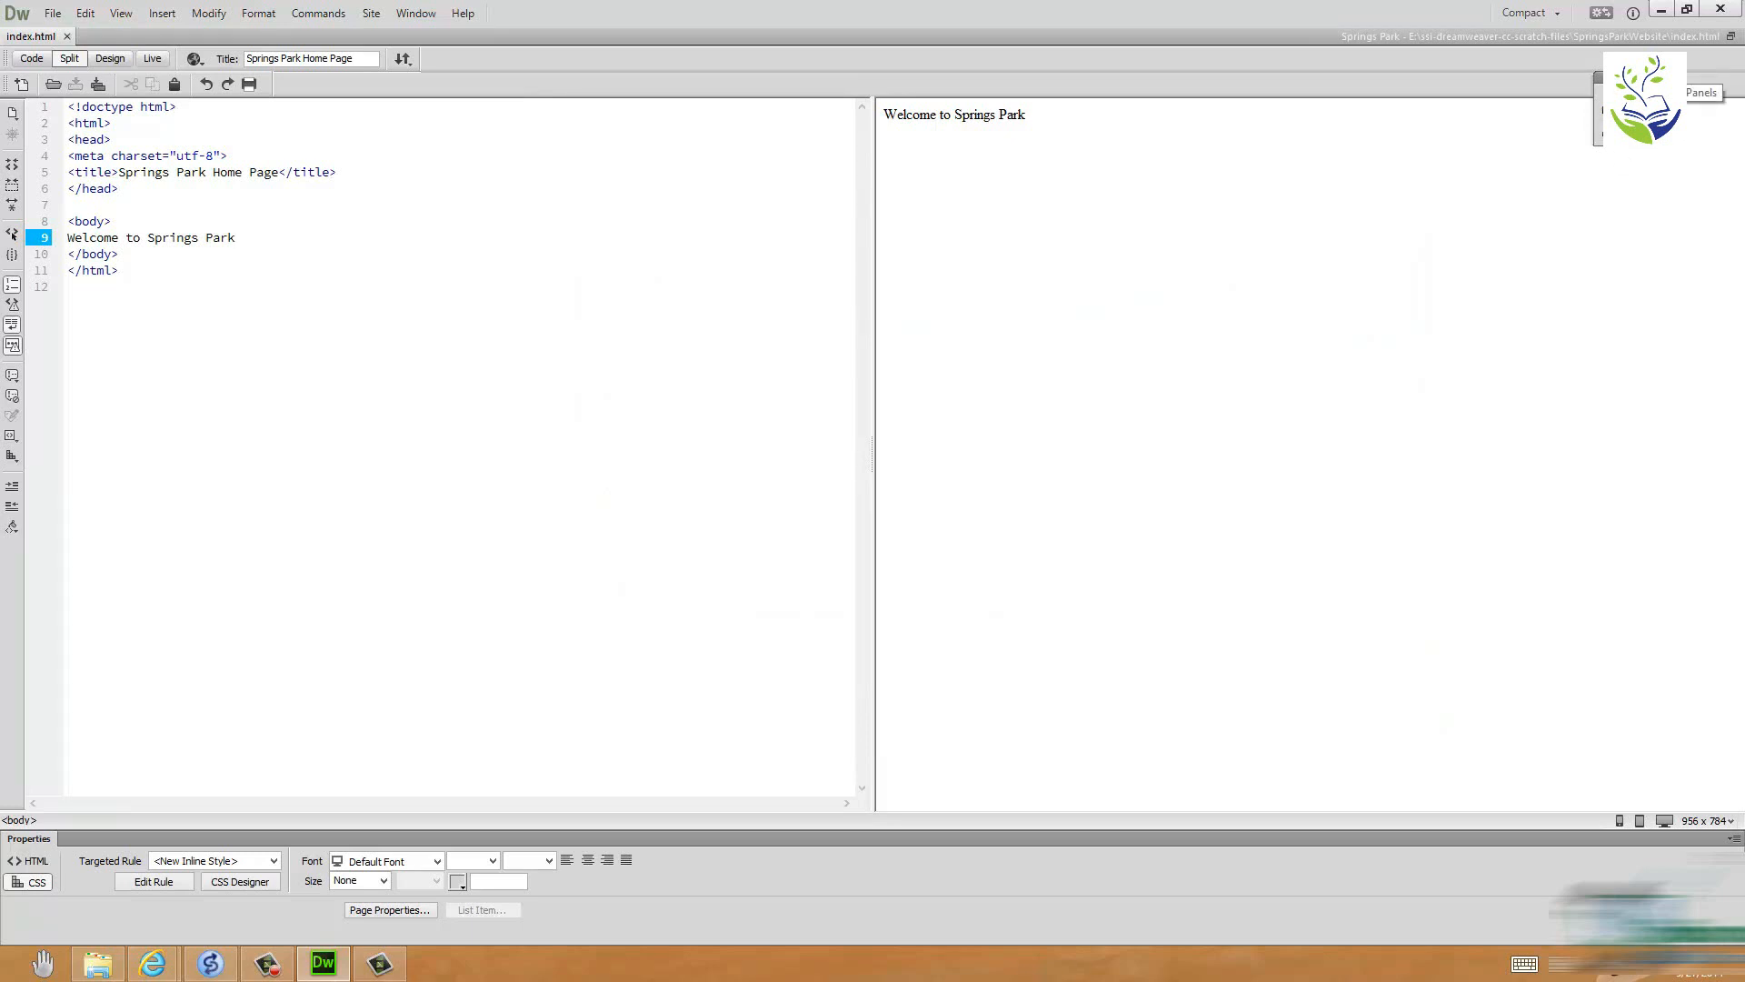
Step: Expand the collapsed Files panel and move it to the middle of the workspace to show the site's files
click(1648, 78)
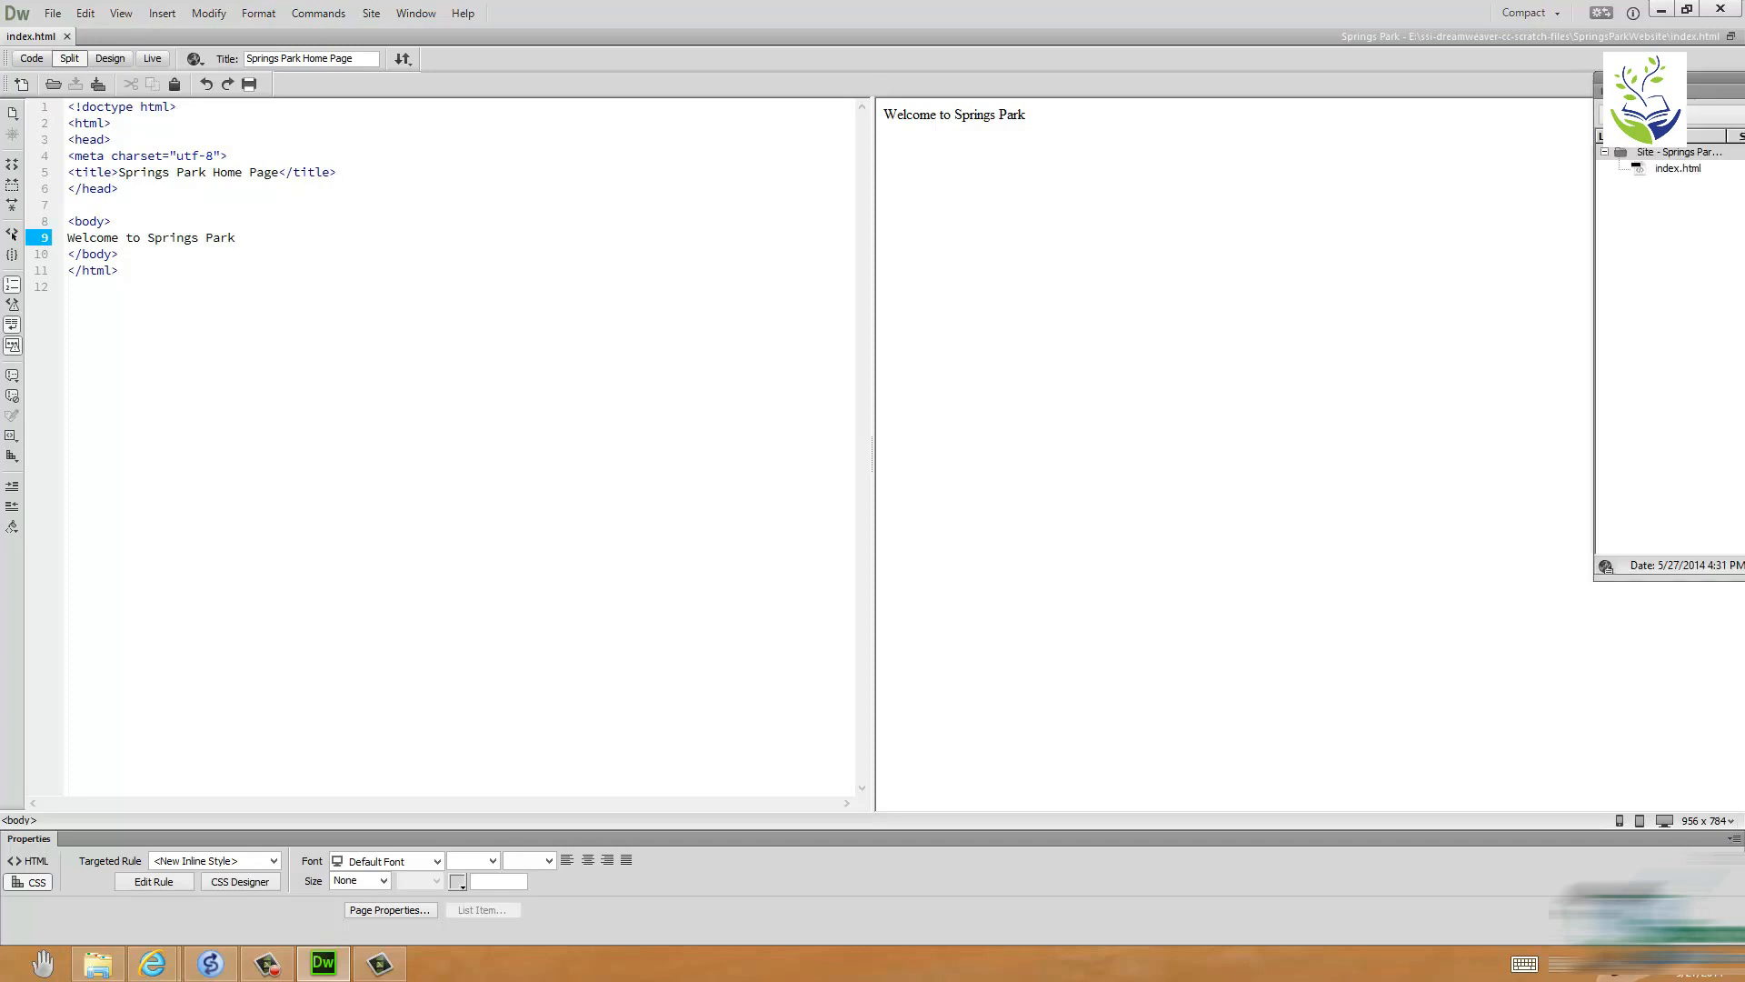
drag(1648, 80, 635, 172)
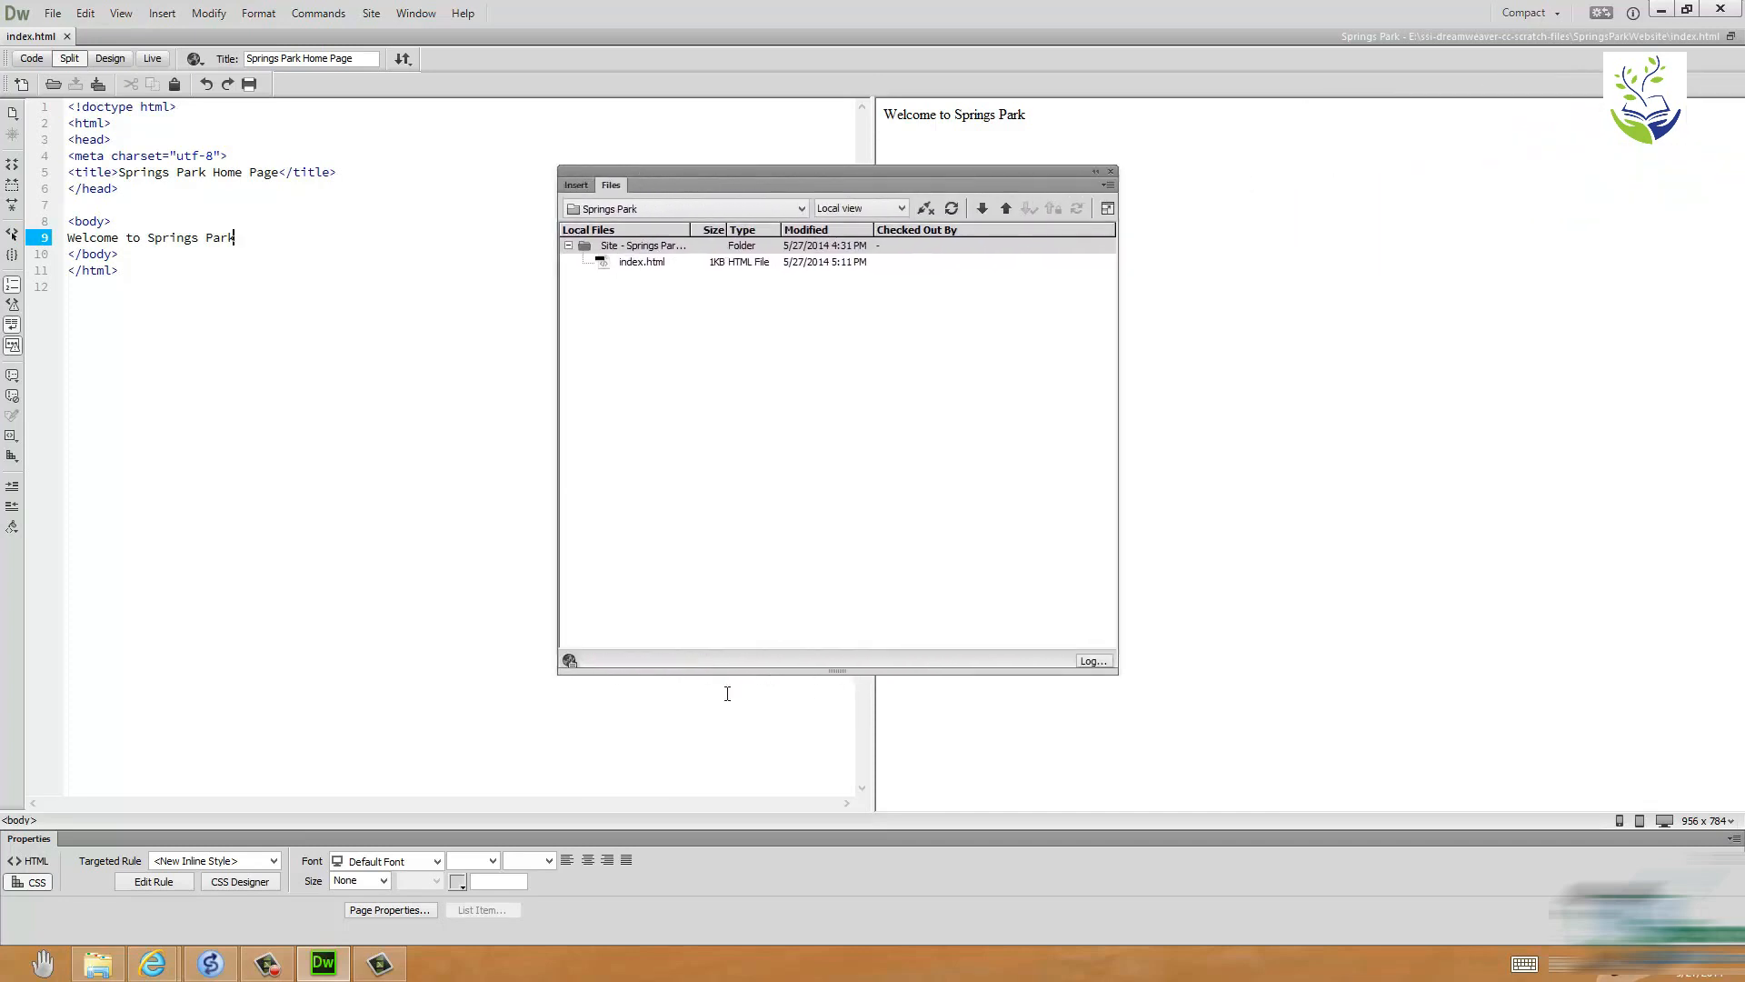